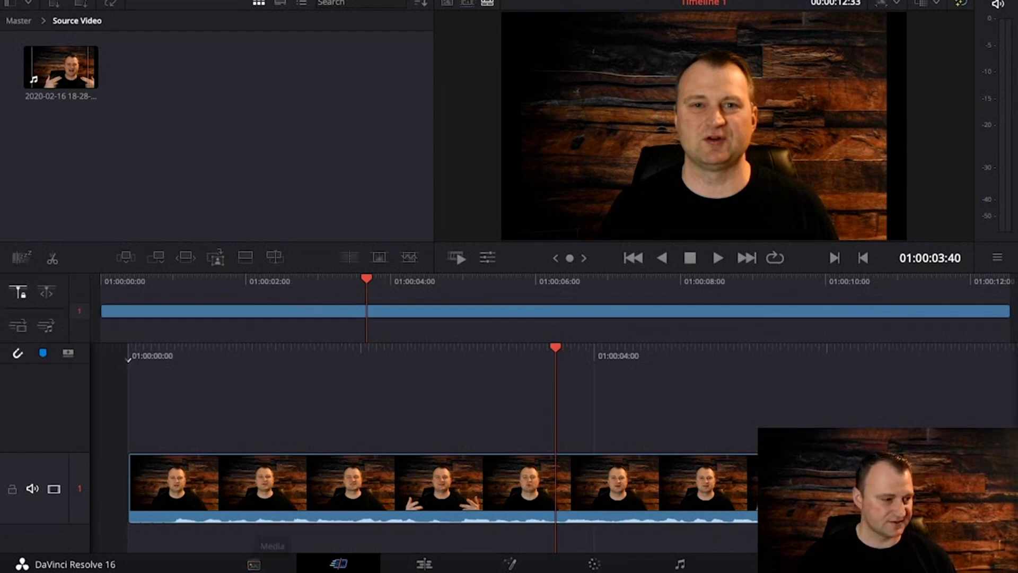
Open the source video clip for viewing and trim its in point slightly inward.
left_click_drag(143, 567, 207, 137)
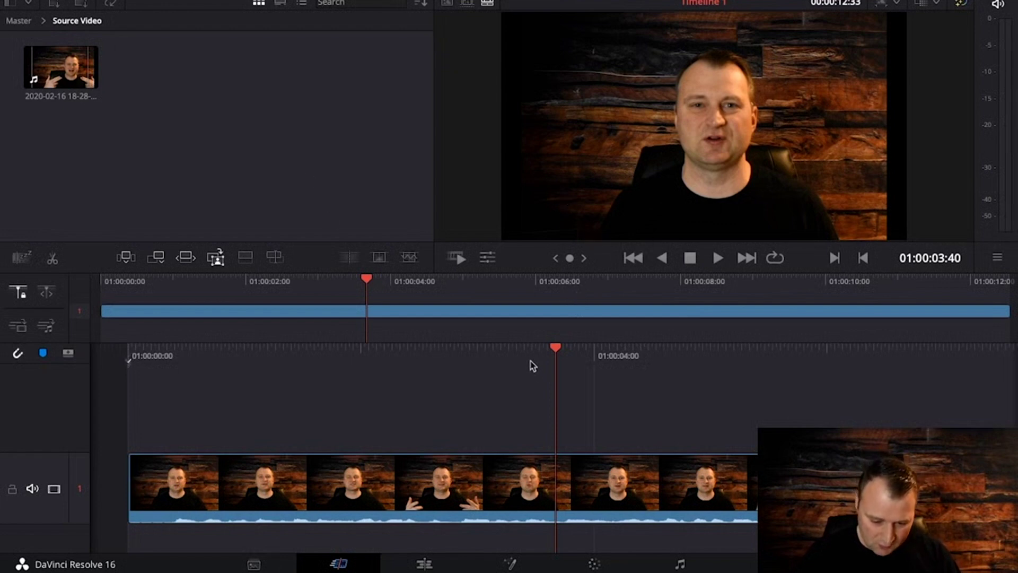
left_click_drag(555, 348, 708, 326)
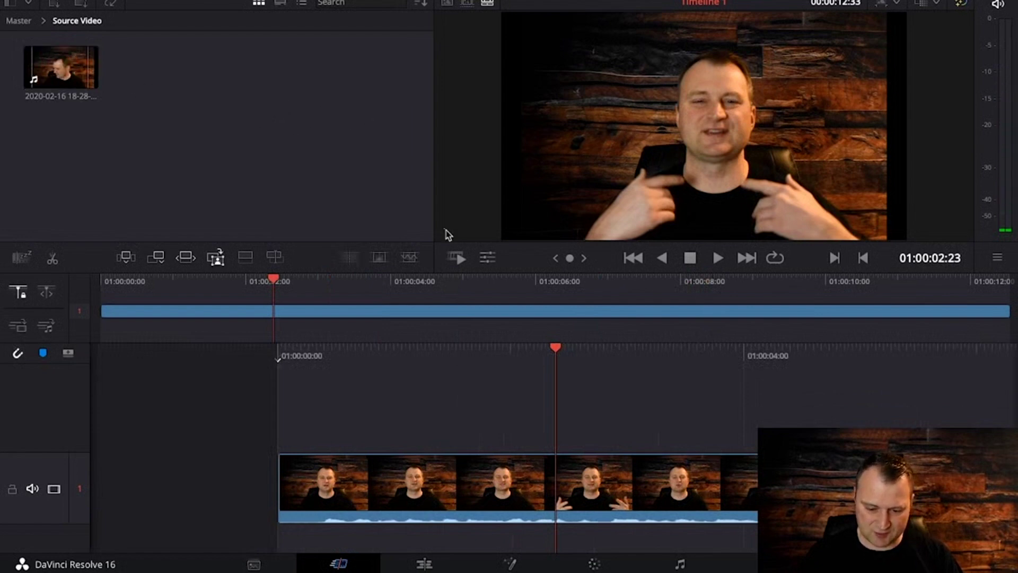
left_click(61, 67)
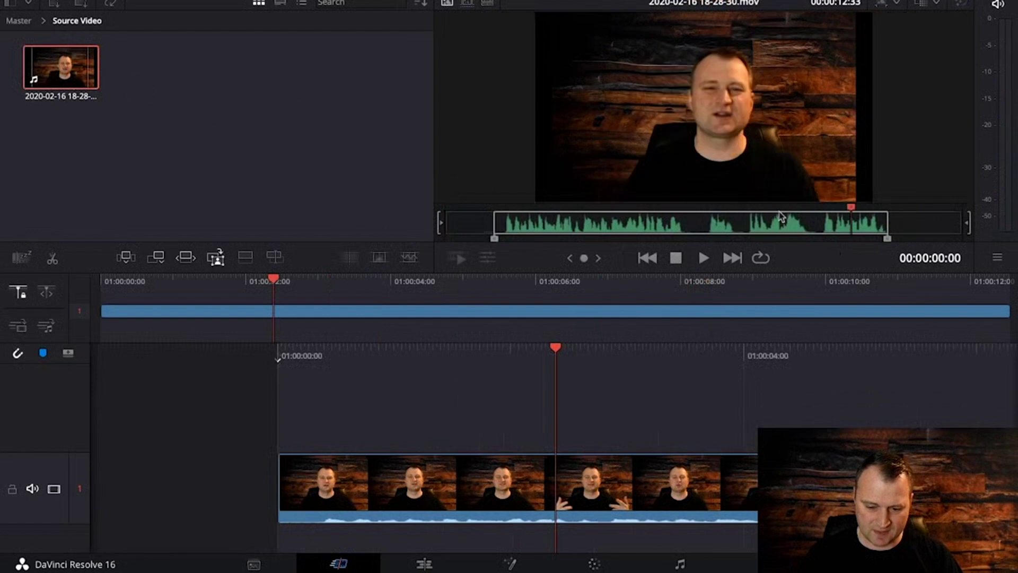
left_click_drag(495, 228, 499, 225)
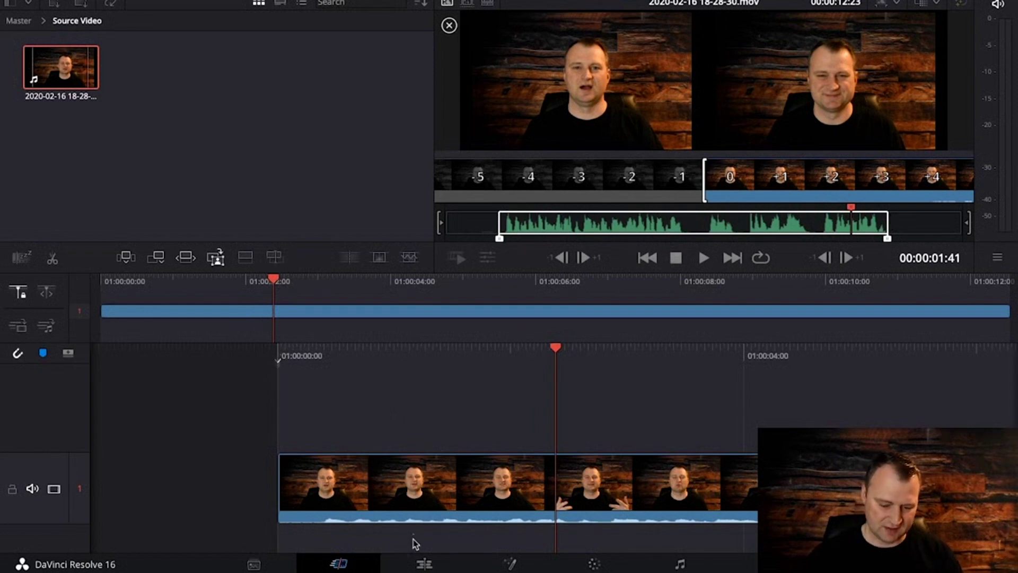
Play Timeline 1 from its start on the Edit page with the Inspector hidden, stopping at the raised-hands gesture.
left_click(424, 564)
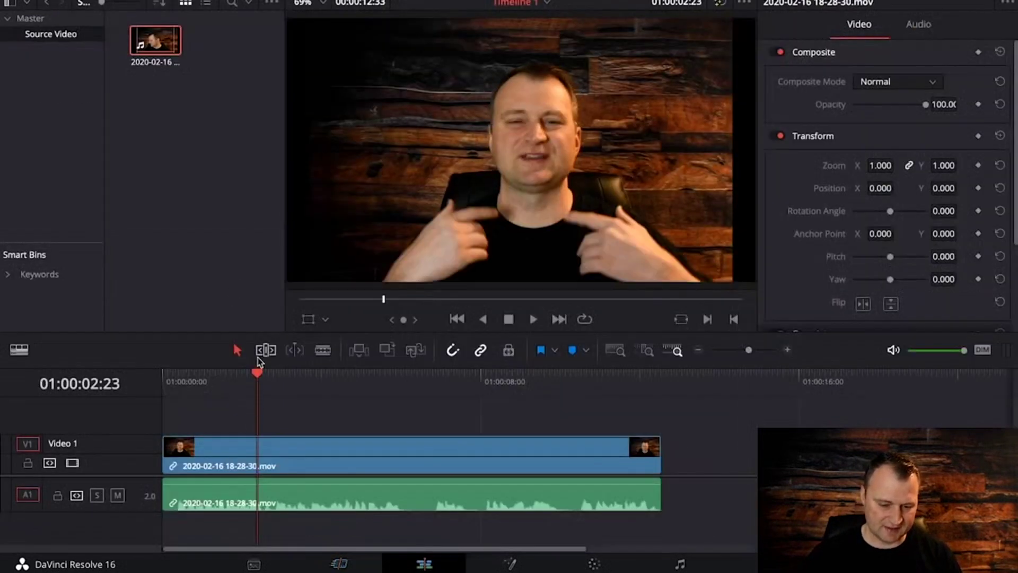
left_click_drag(257, 374, 164, 374)
key("space")
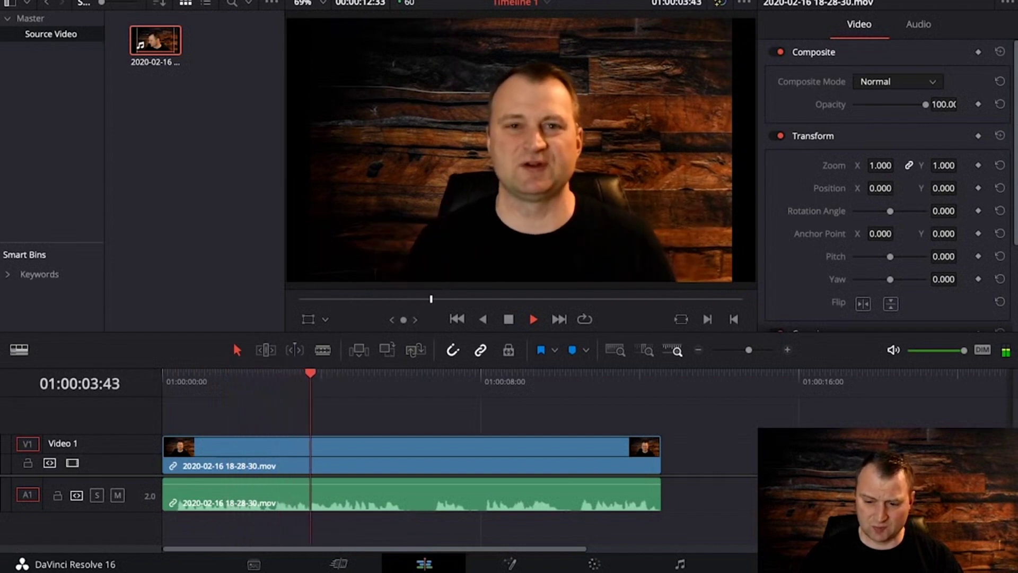
key("ctrl+9")
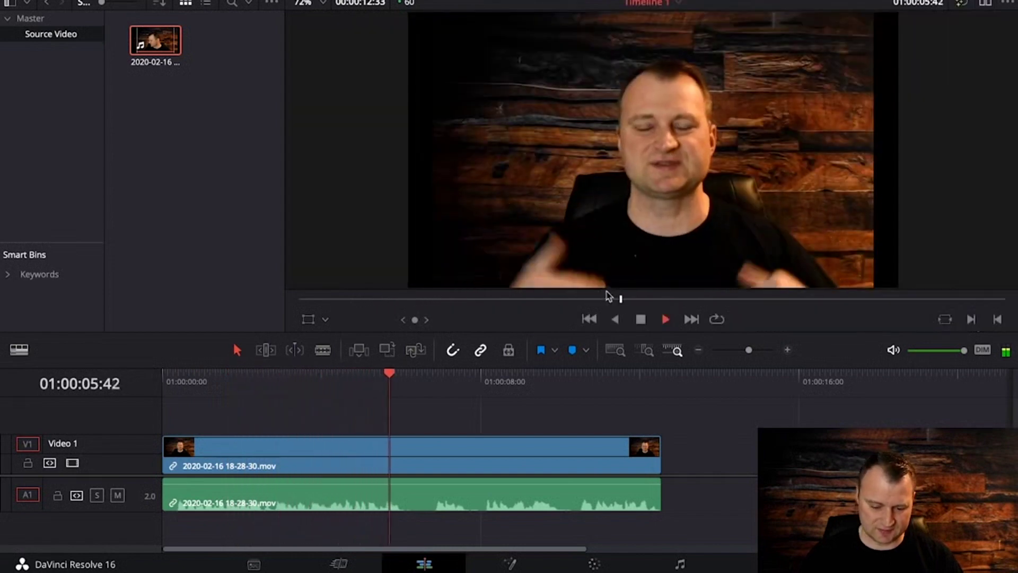
key("space")
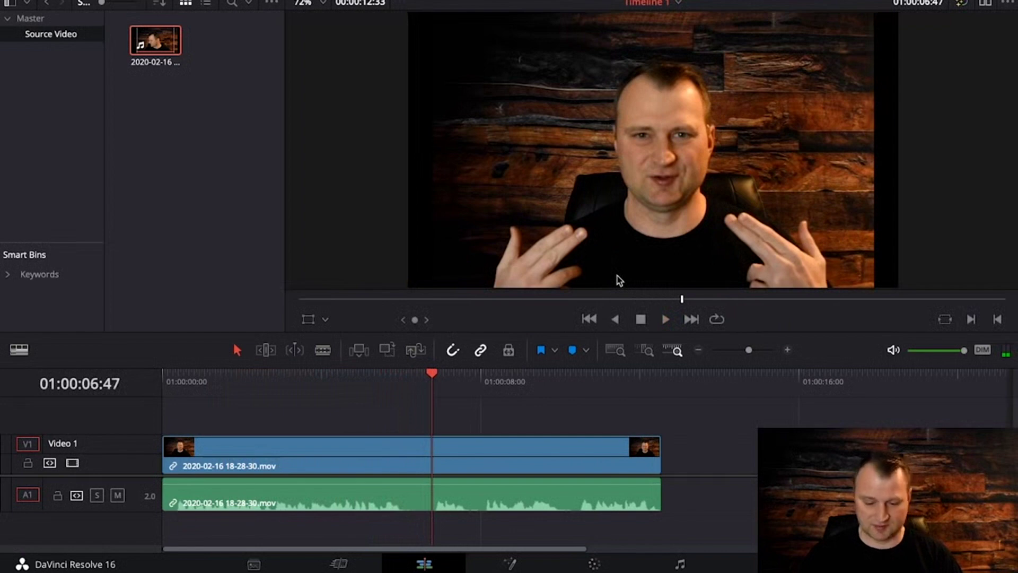
Go back frame by frame through the raised-hands gesture to about 01:00:06:35.
key("Left")
key("Left")
key("Left")
key("Left")
key("Left")
key("Left")
key("Left")
key("Left")
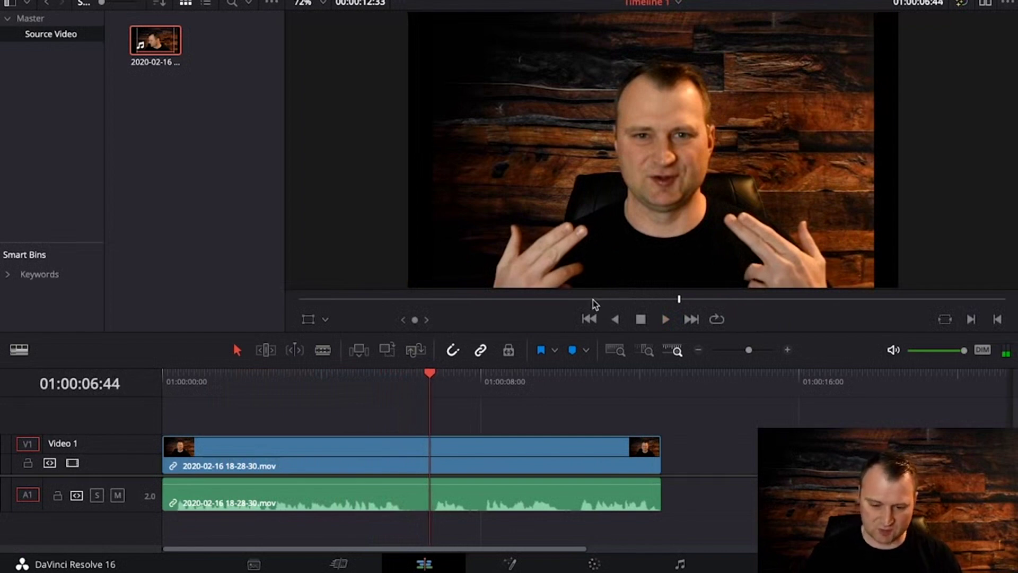
key("Left")
key("Left")
key("Left")
key("Left")
key("Left")
key("Left")
key("Left")
key("Left")
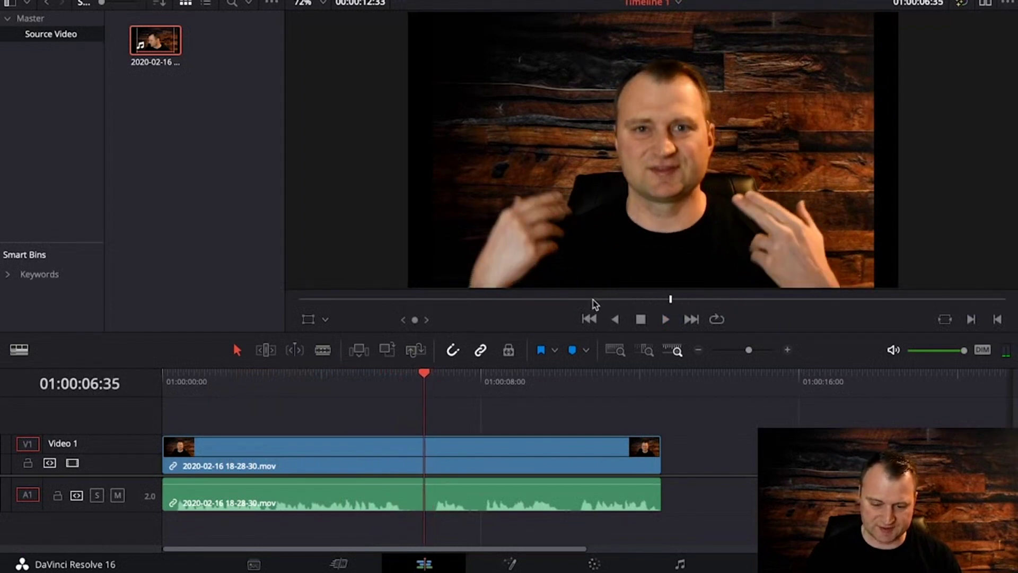
key("Left")
Review the footage around the hand gesture by playing it backward and forward.
key("j")
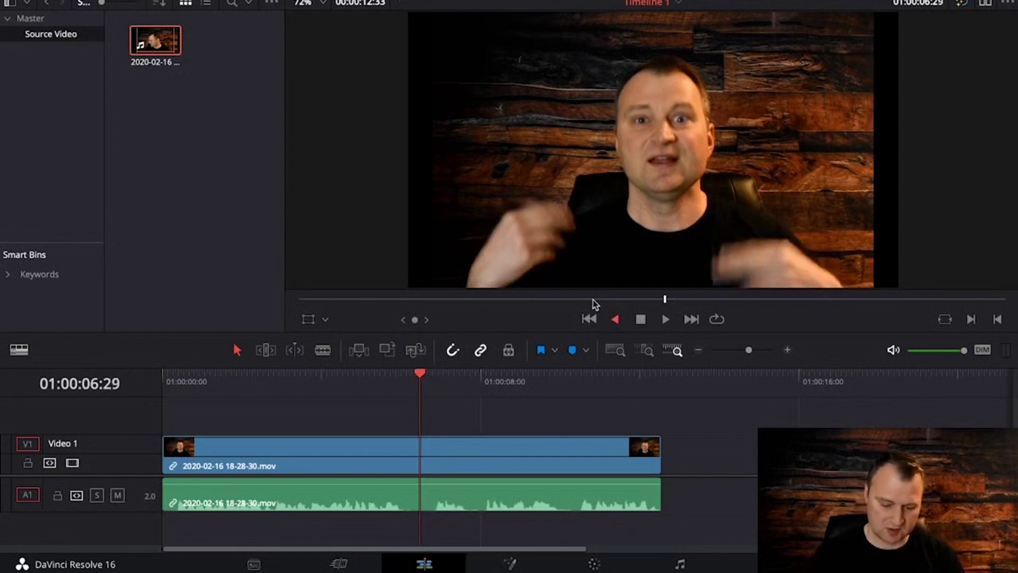
key("l")
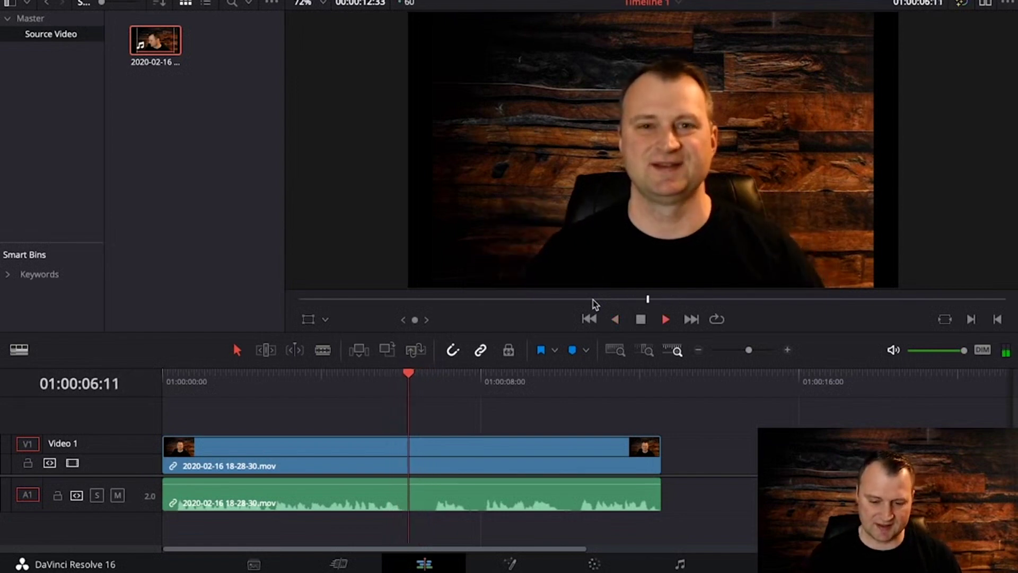
key("k")
key("j")
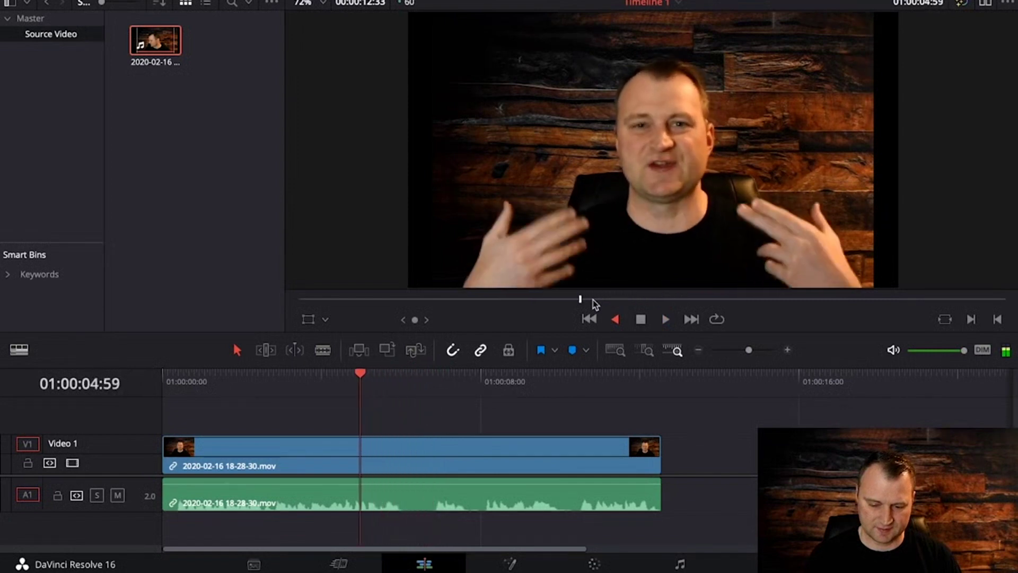
key("l")
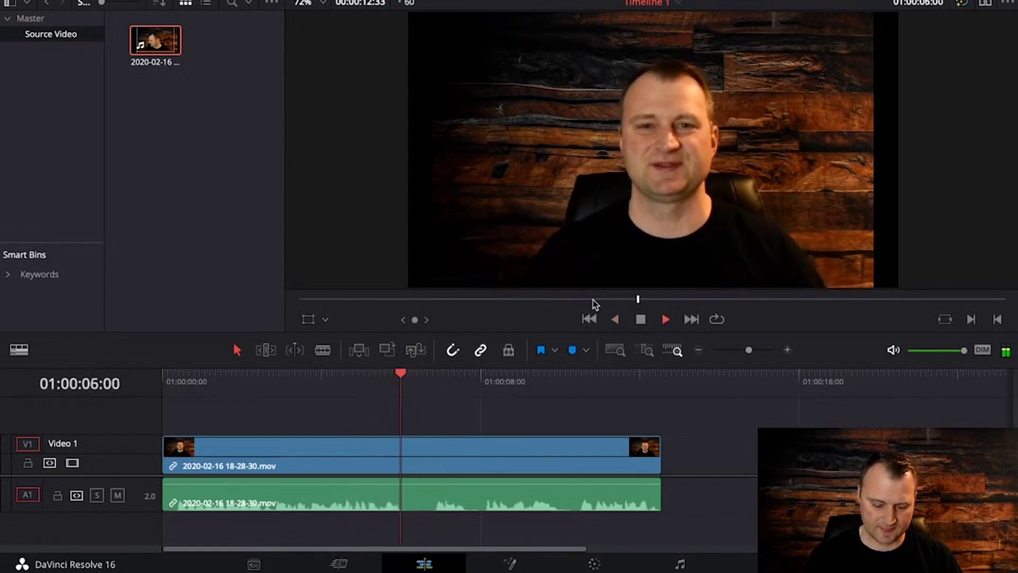
Stop playback and park the playhead at 01:00:06:35, on the frame with both hands raised.
key("k")
key("Left")
key("Left")
key("Left")
key("Left")
key("Left")
key("Left")
key("Left")
key("Left")
key("Left")
key("Left")
key("Left")
key("Left")
key("Left")
key("Left")
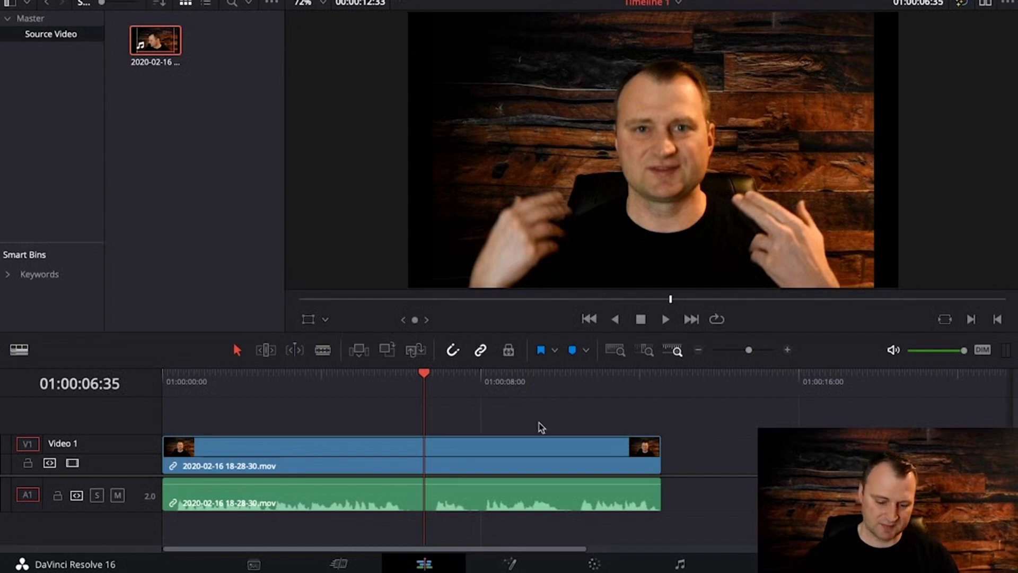
Inspect the parked frame up close on the Color page and return to the Edit page.
left_click(594, 564)
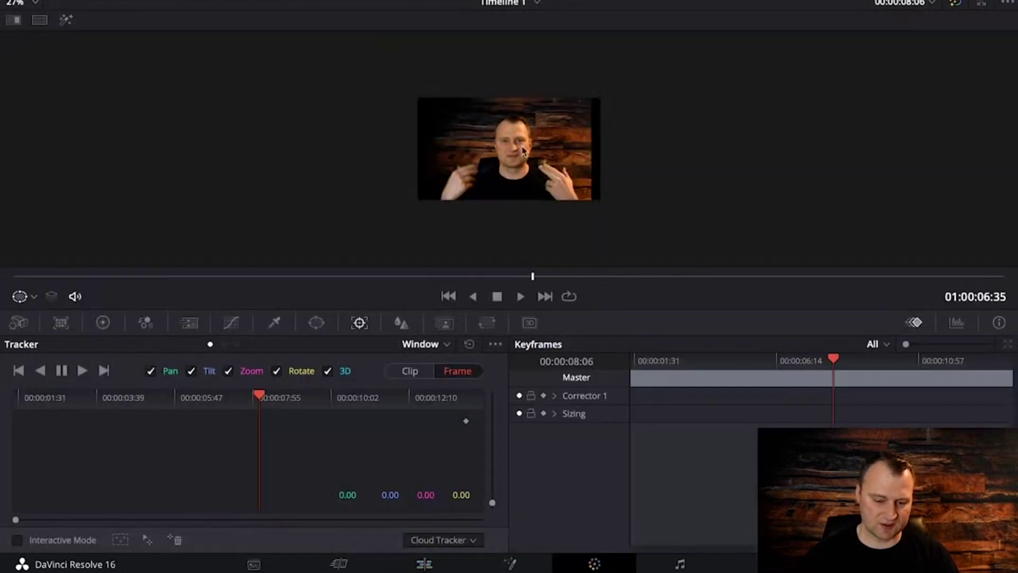
scroll(482, 123, "up", 3)
scroll(484, 126, "down", 3)
scroll(487, 130, "up", 1)
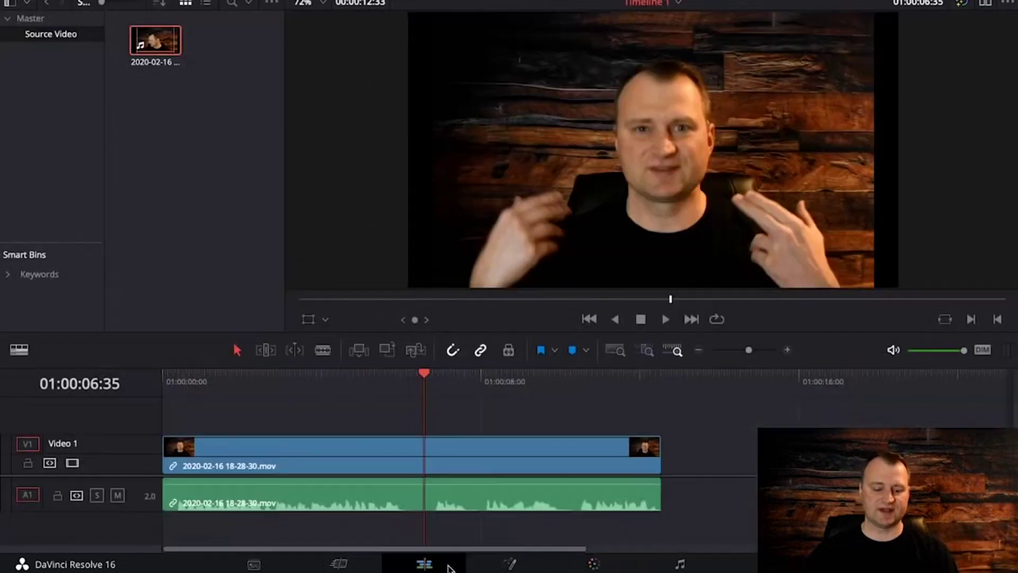
left_click(448, 565)
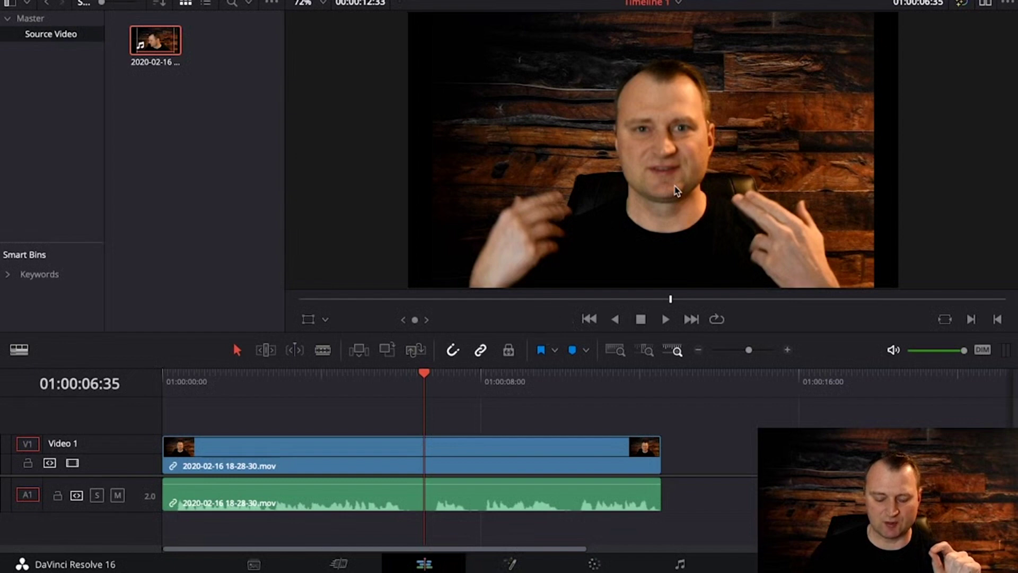
Add a blue timeline marker at the playhead position, 01:00:06:35.
left_click(555, 351)
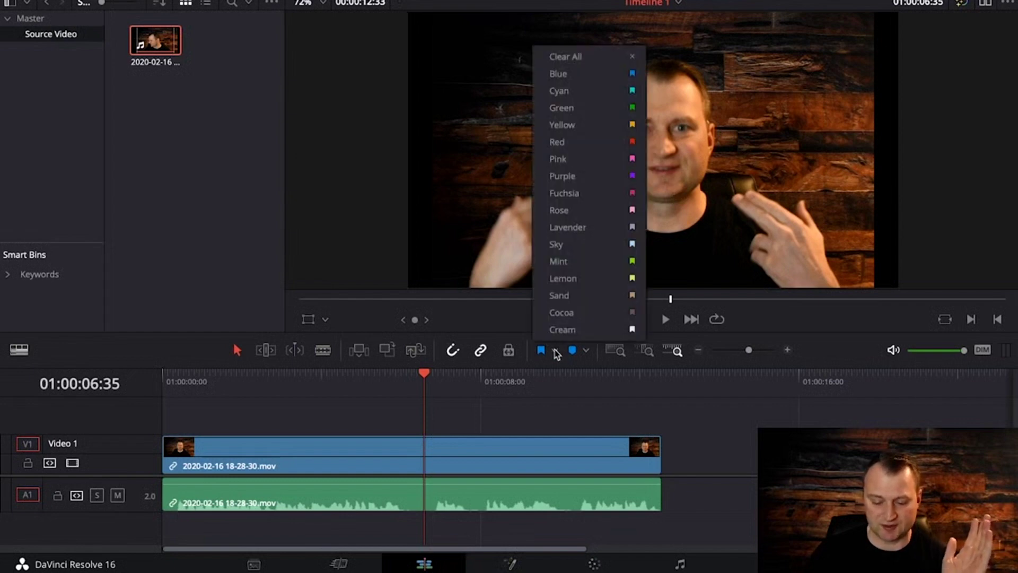
left_click(559, 388)
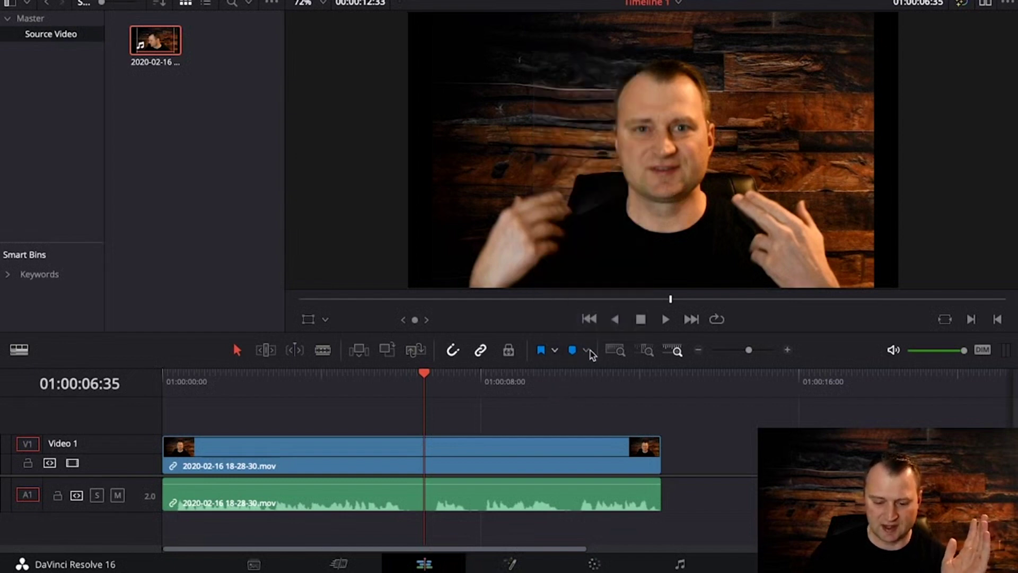
left_click(585, 352)
left_click(576, 396)
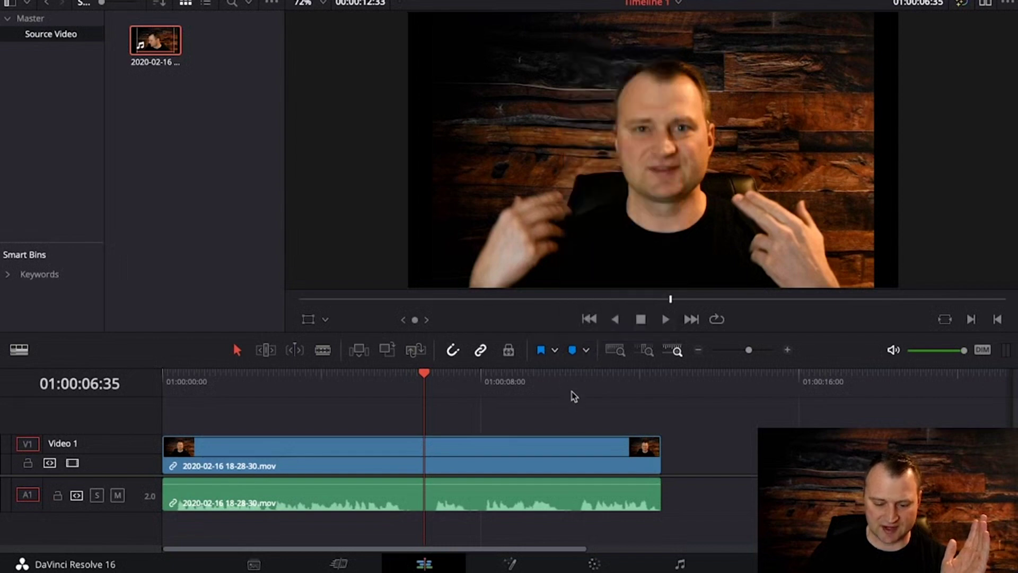
left_click(573, 351)
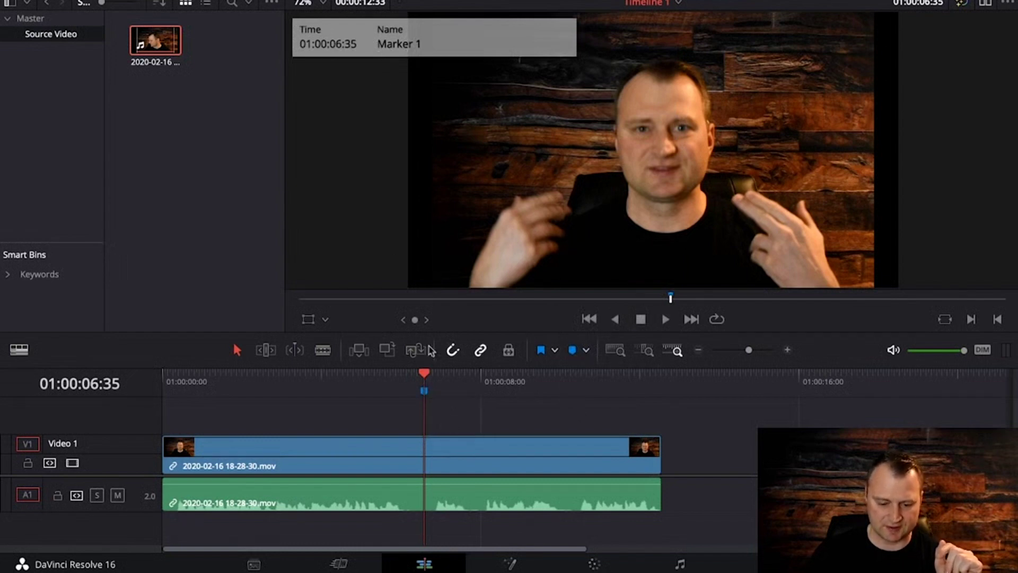
Examine the marker commands and flag colours, and scrub the playhead away from the blue marker and back to it.
right_click(424, 393)
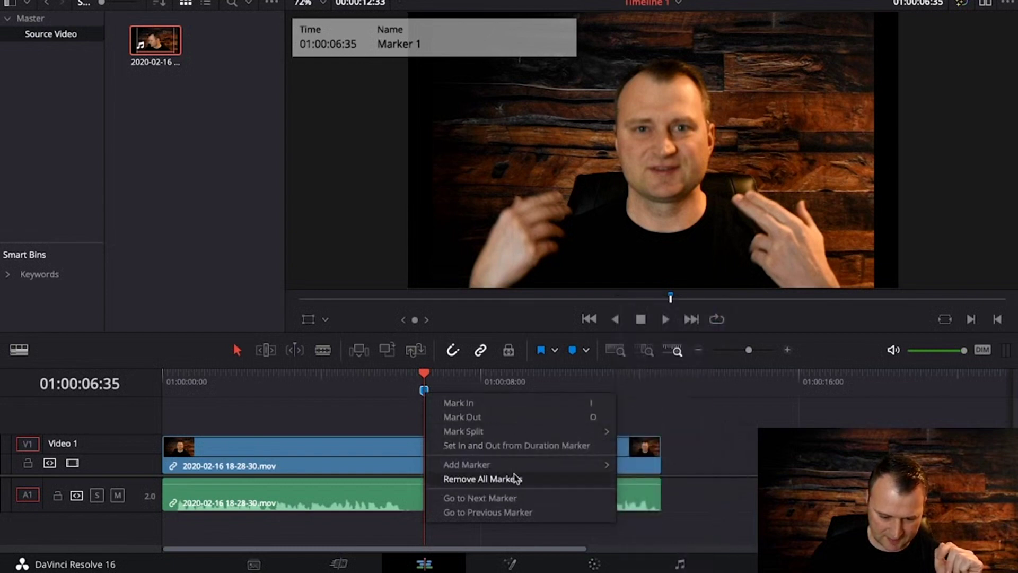
left_click(676, 386)
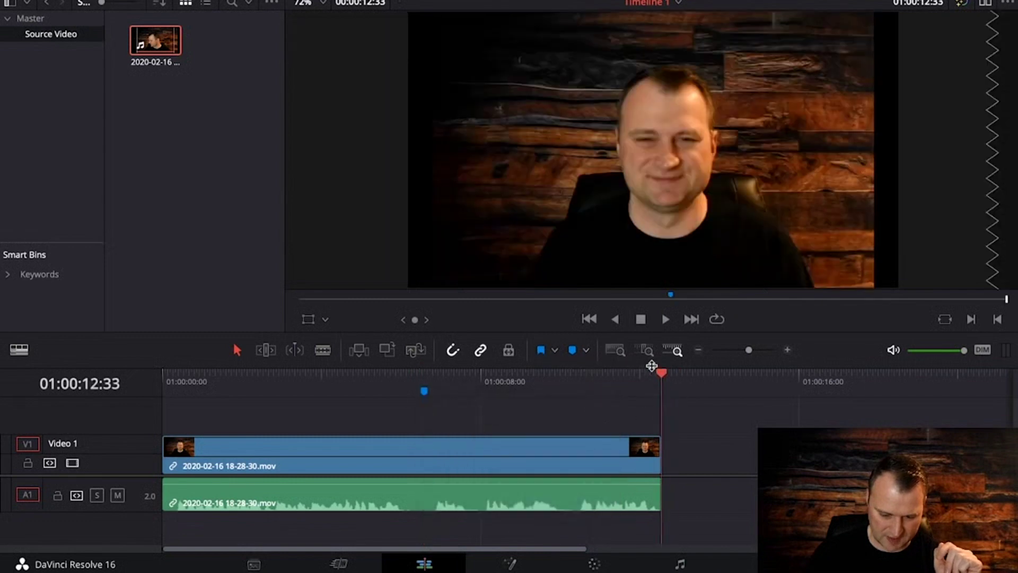
left_click_drag(663, 370, 424, 377)
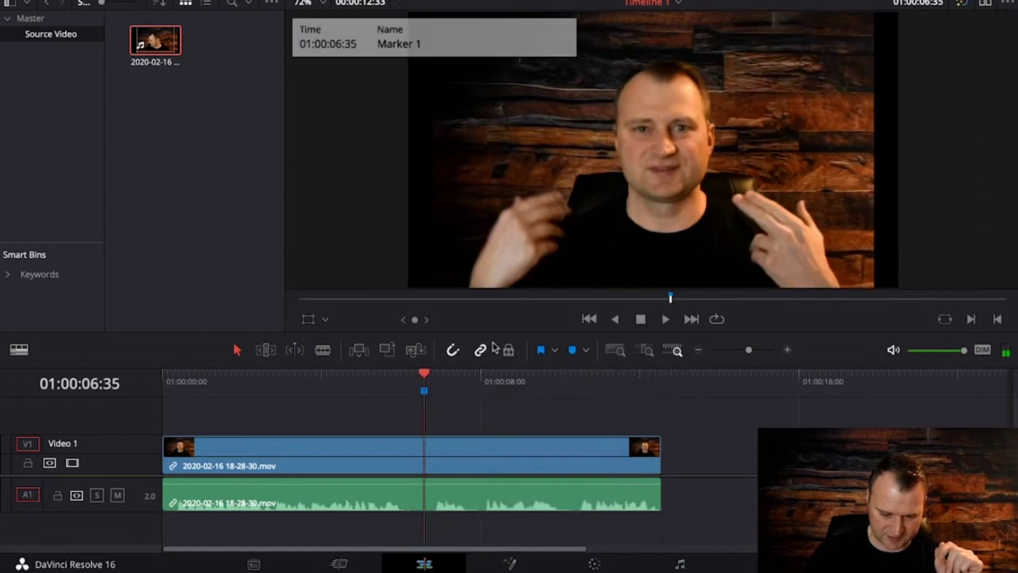
left_click(553, 351)
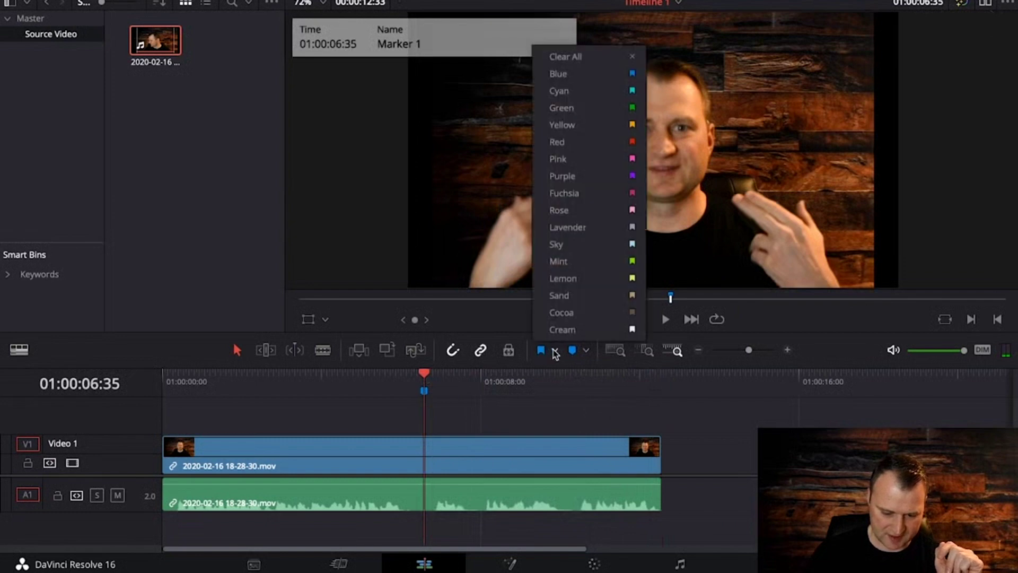
left_click(541, 352)
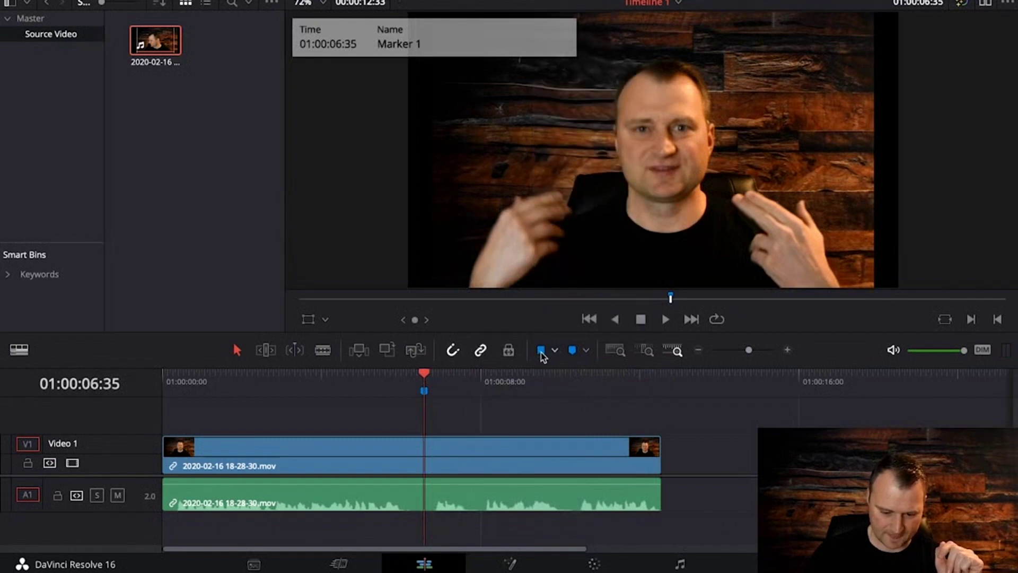
right_click(425, 391)
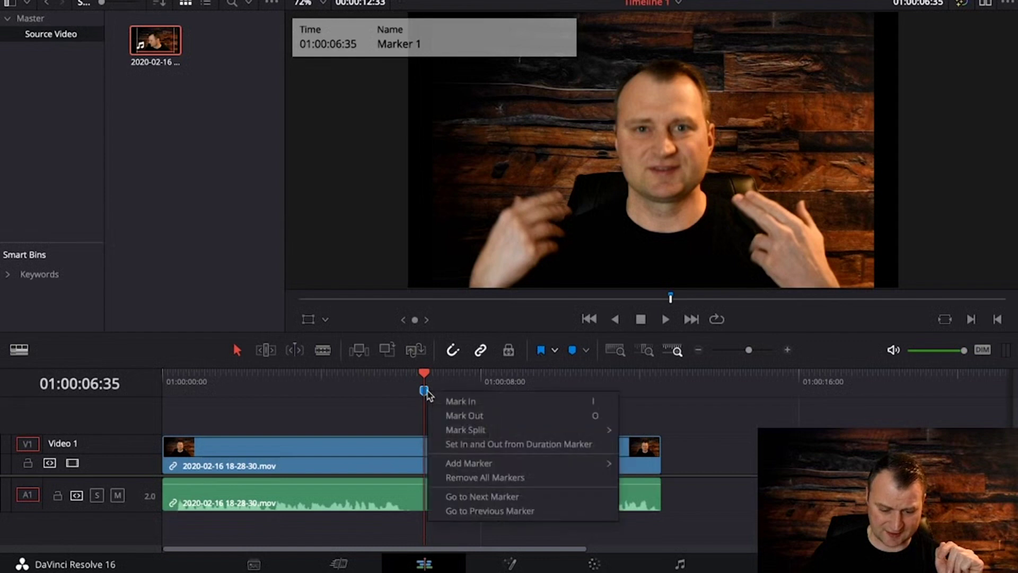
left_click(374, 397)
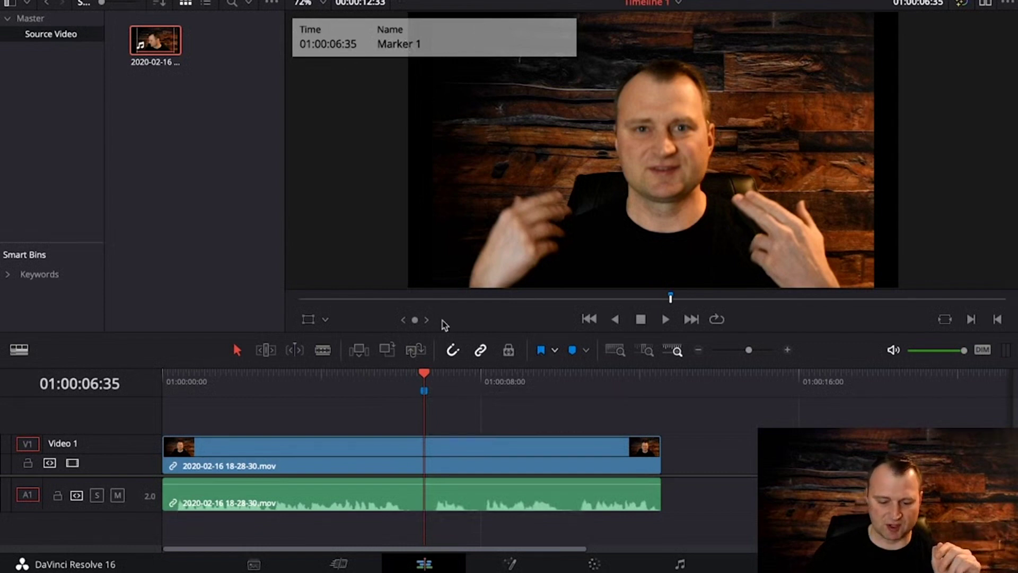
left_click_drag(435, 379, 849, 376)
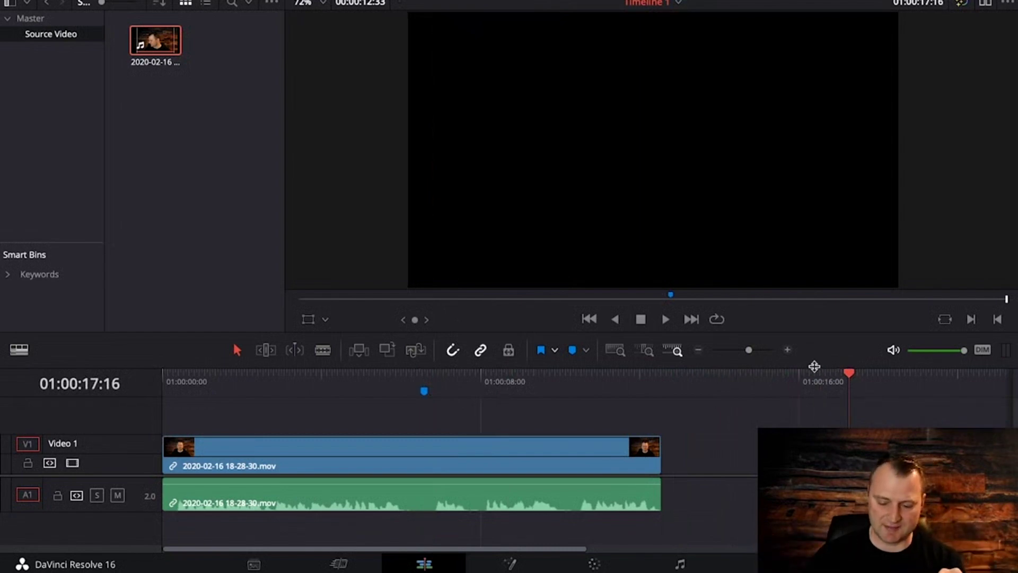
left_click_drag(849, 374, 424, 375)
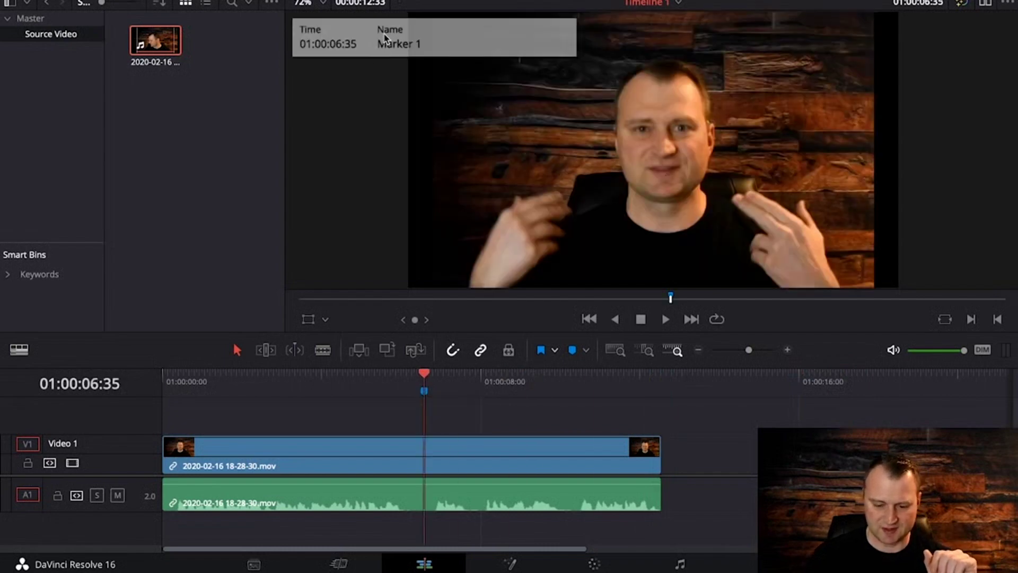
Show the Camera Raw controls on the Color page and set the viewer's on-screen overlay to Off.
left_click(593, 564)
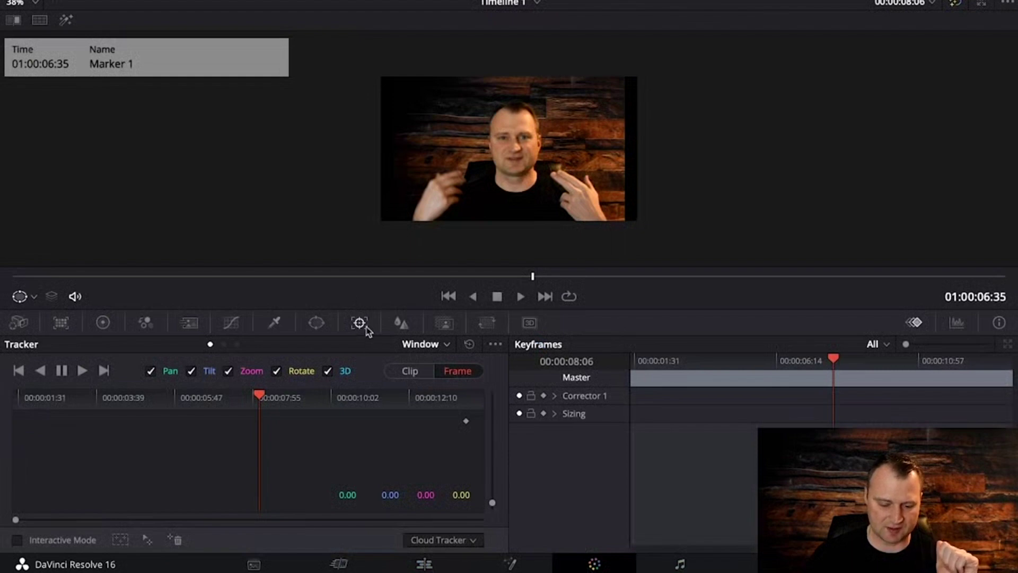
left_click(19, 323)
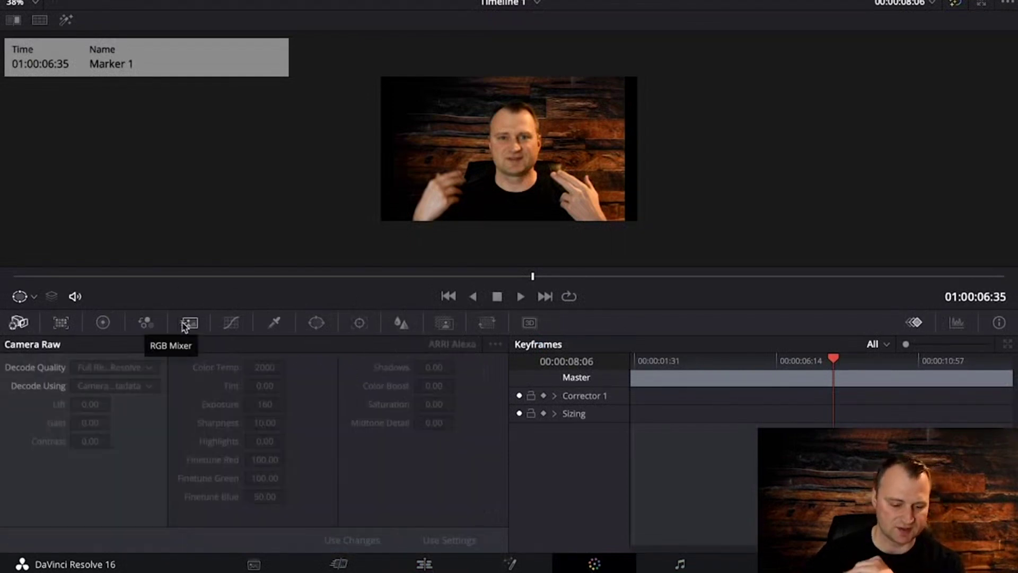
left_click(21, 296)
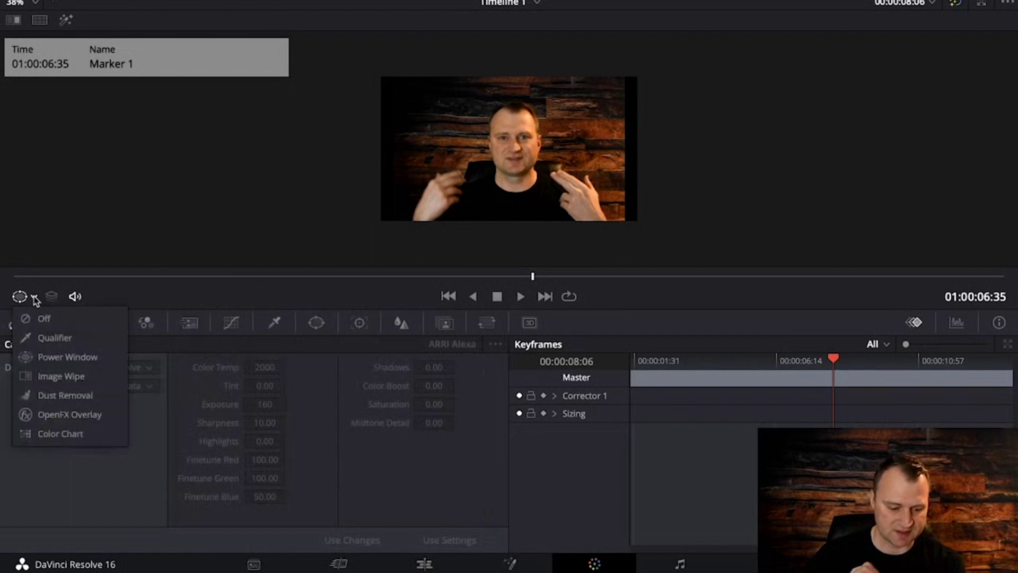
left_click(44, 320)
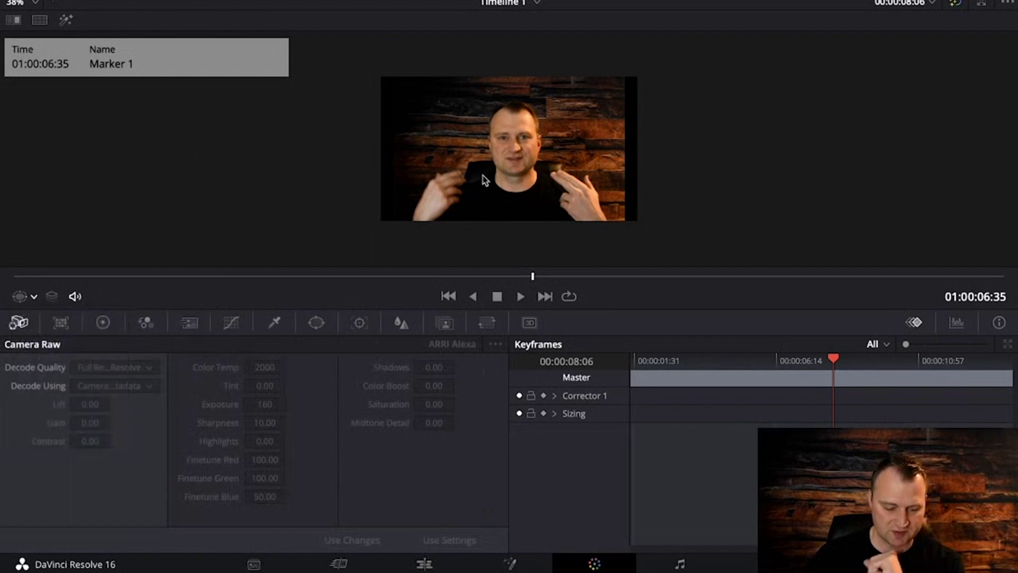
Show the node graph, insert a corrector node in series after node 01, and open its Window controls.
left_click(33, 297)
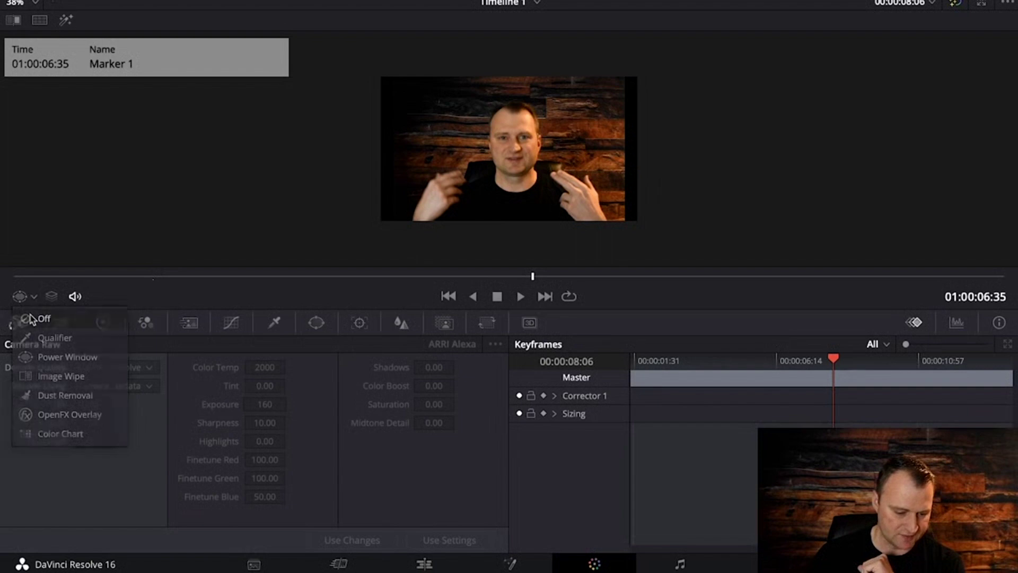
left_click(32, 318)
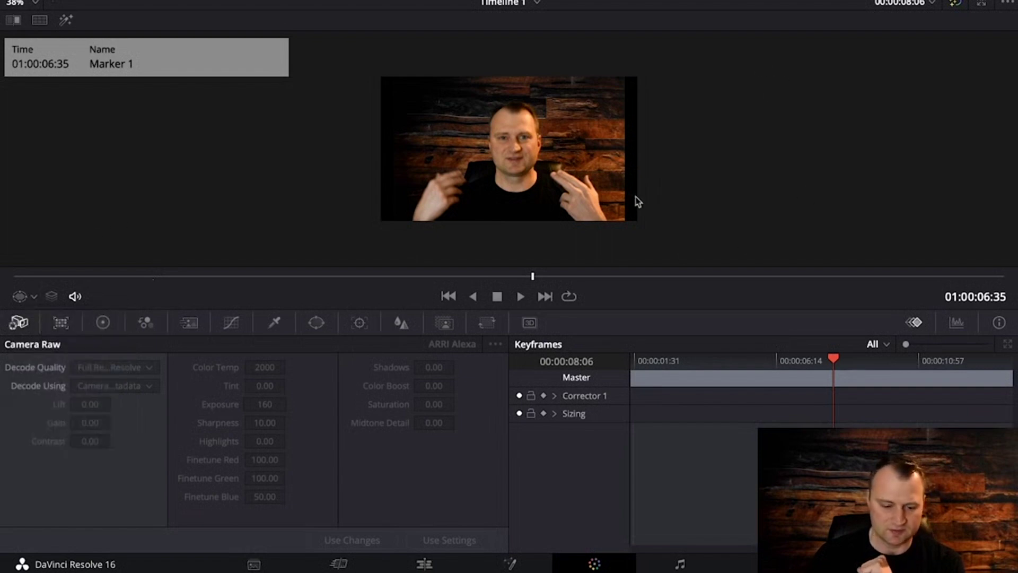
left_click(853, 0)
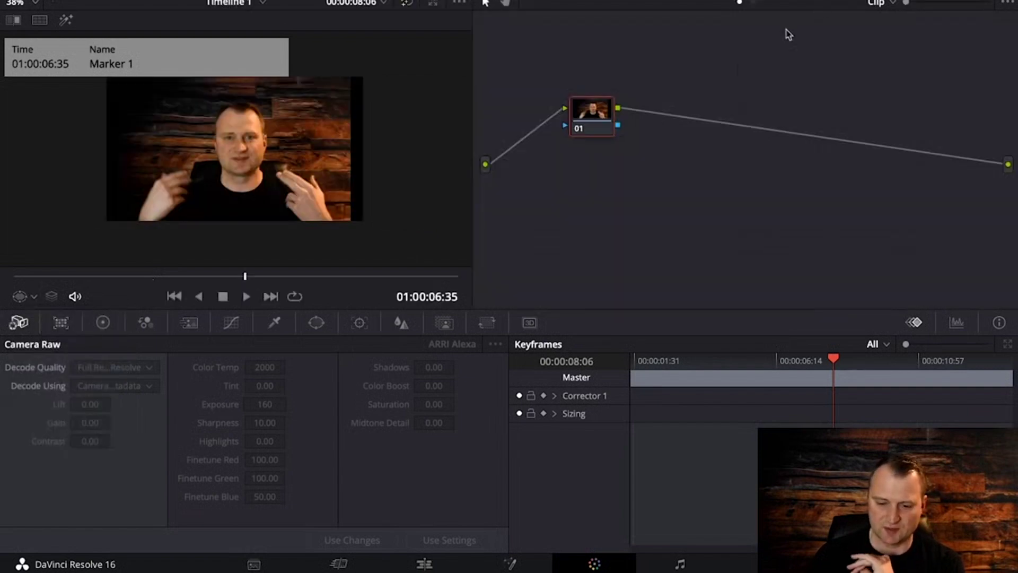
right_click(724, 112)
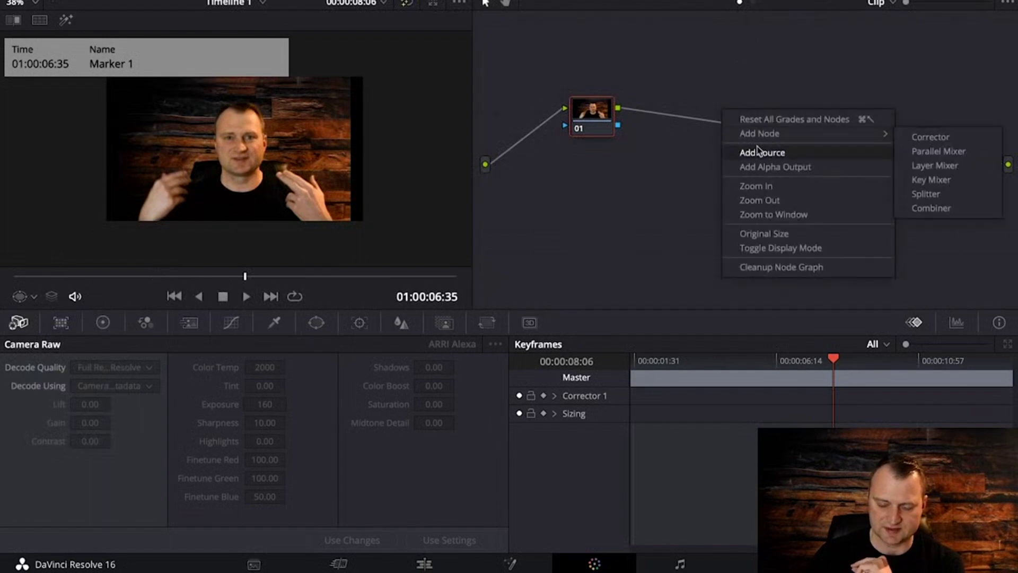
left_click(962, 139)
left_click_drag(733, 116, 688, 113)
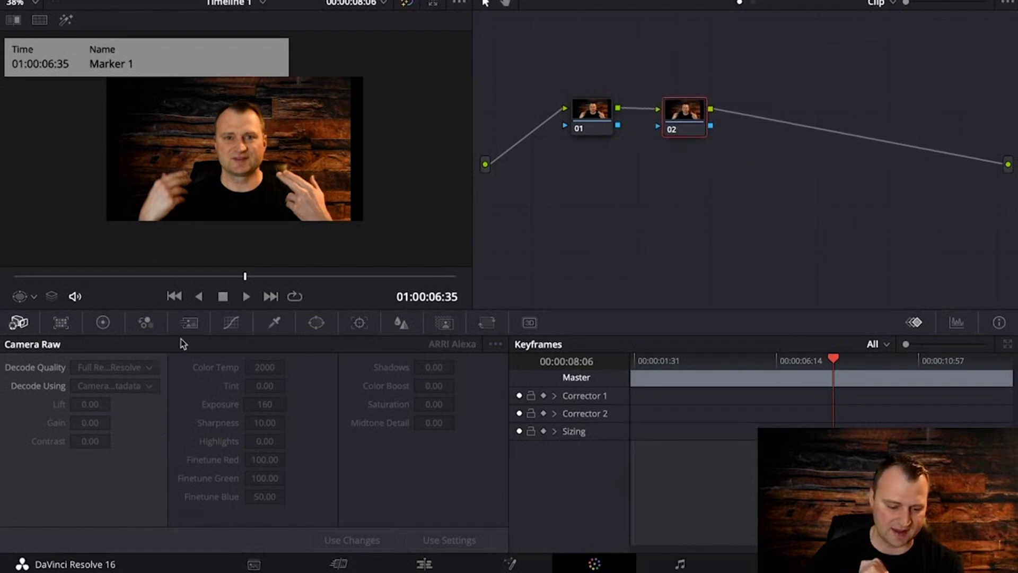
left_click(317, 322)
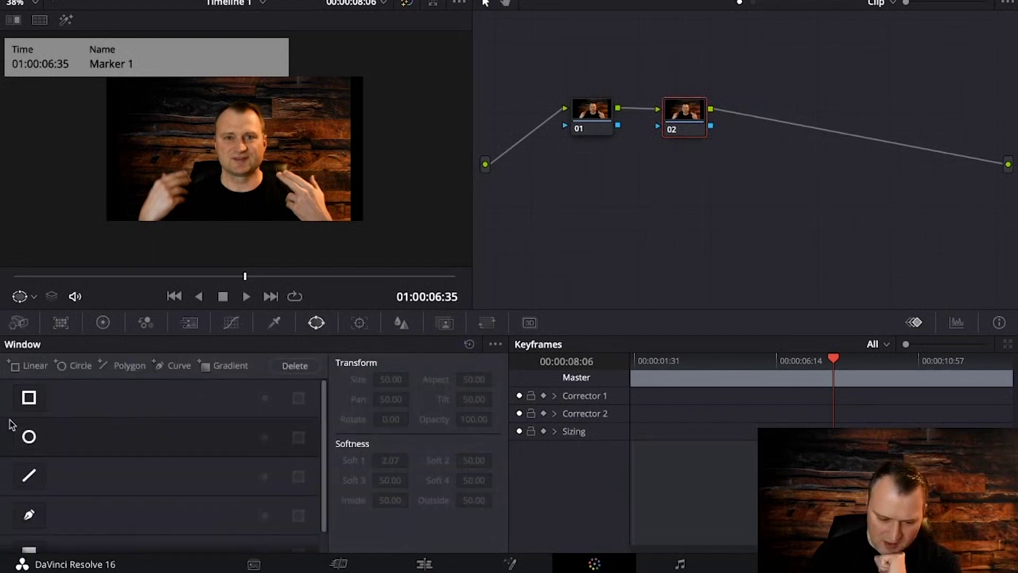
Try a linear window on node 02 with Soft 3 at 3.68 and Soft 1 at 3.10, and switch it off.
left_click(27, 400)
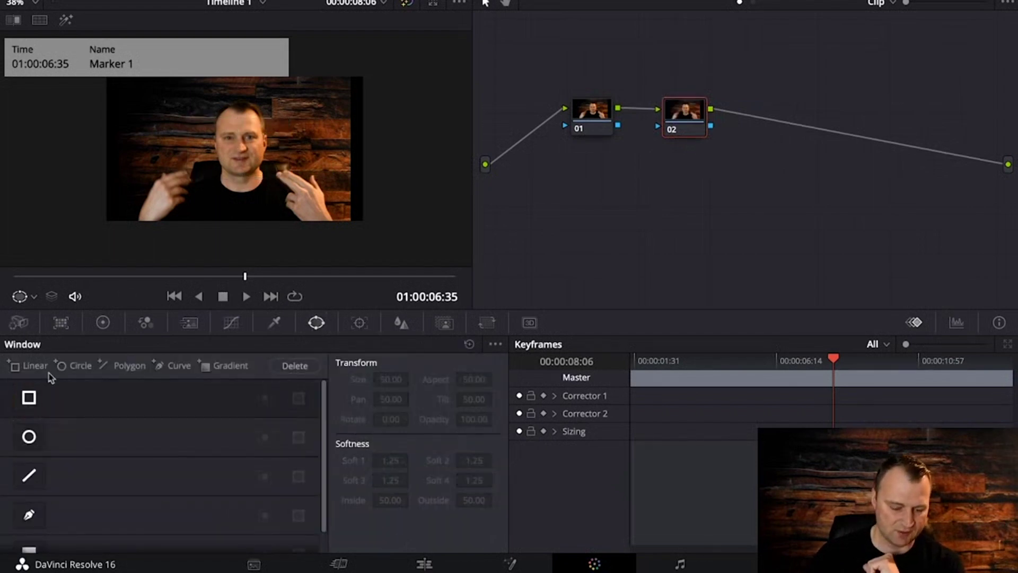
left_click(25, 402)
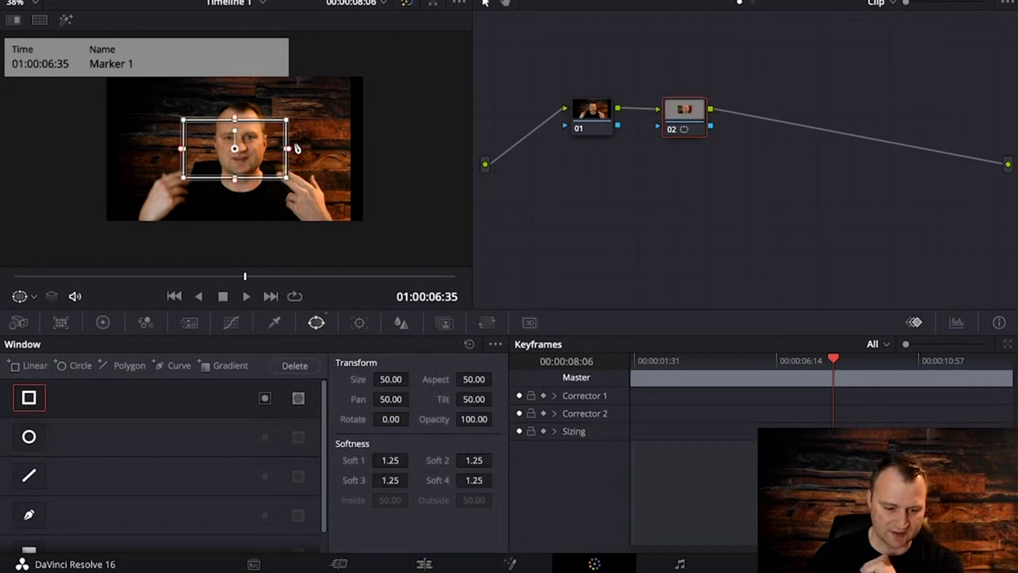
left_click_drag(288, 152, 319, 151)
scroll(320, 150, "up", 2)
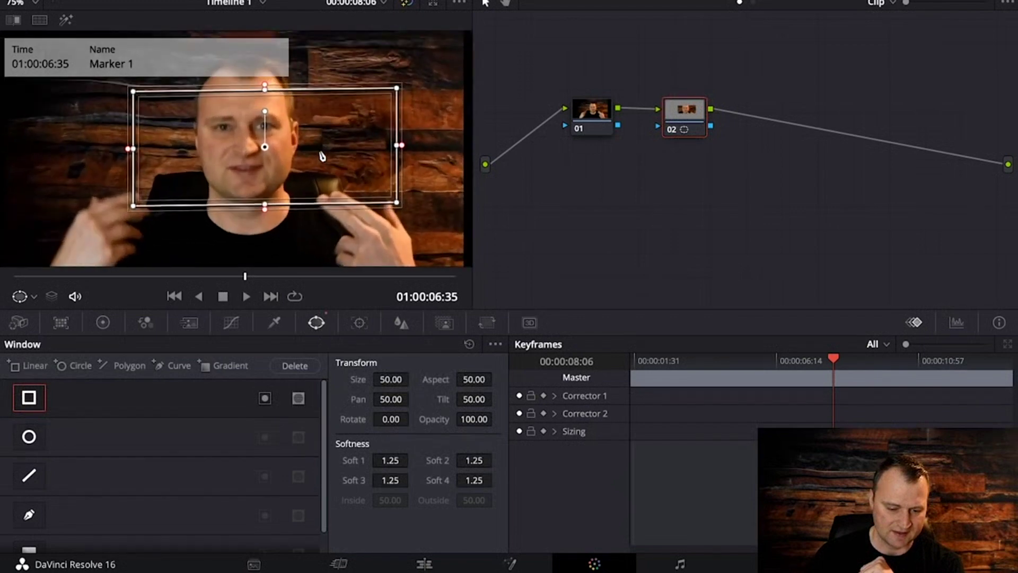
scroll(404, 149, "up", 1)
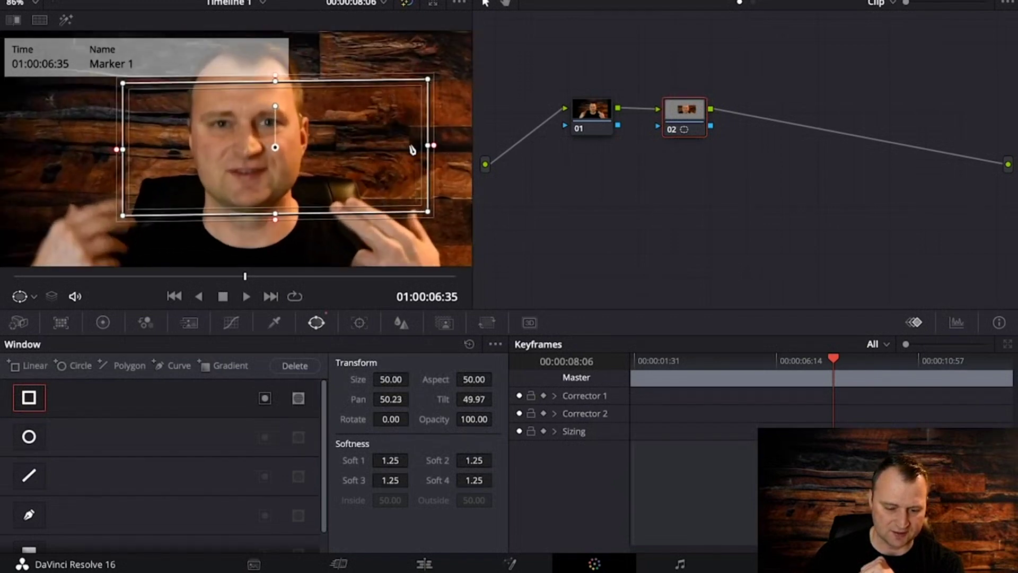
left_click_drag(434, 146, 457, 149)
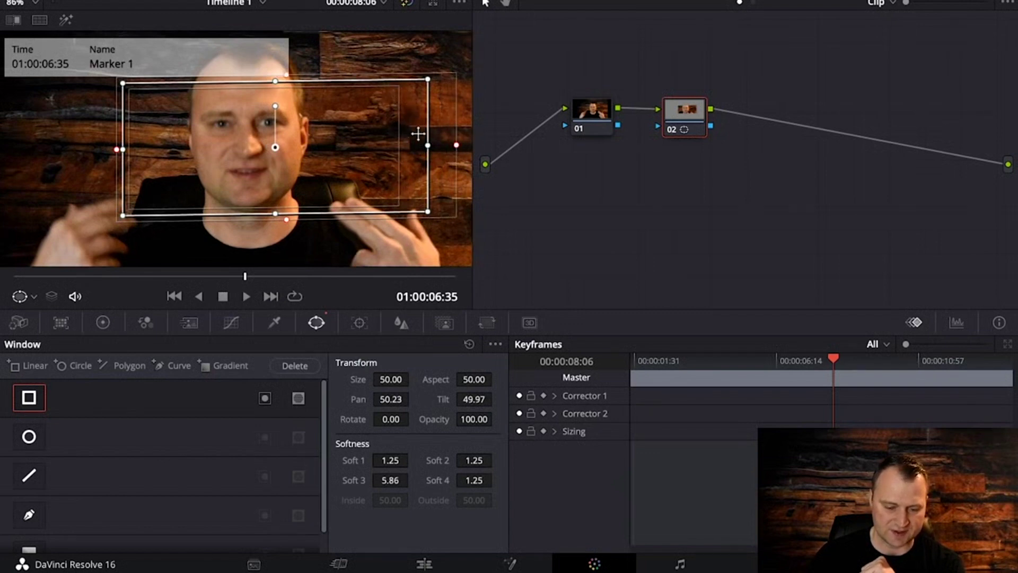
left_click_drag(456, 150, 446, 151)
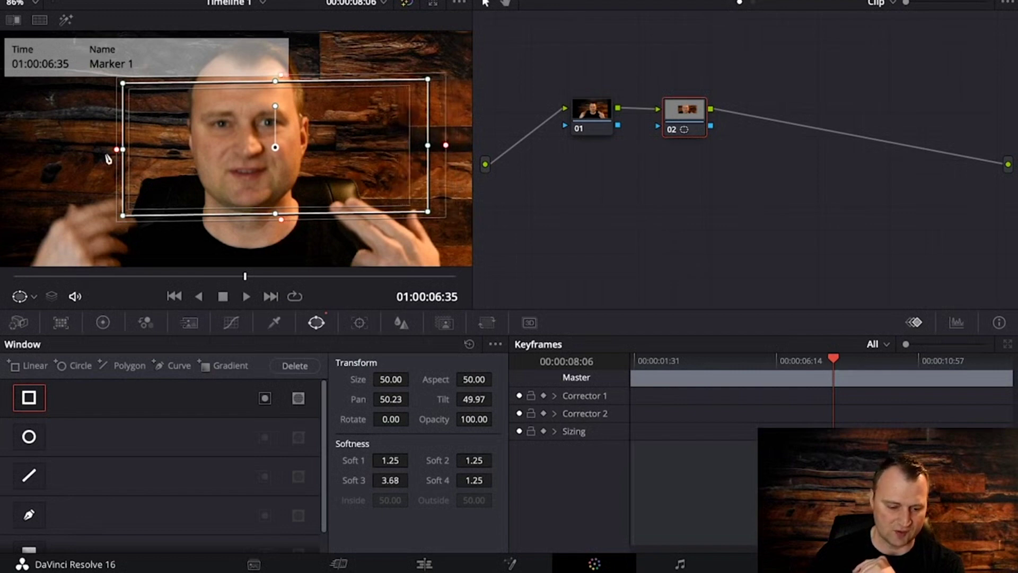
left_click_drag(115, 153, 109, 153)
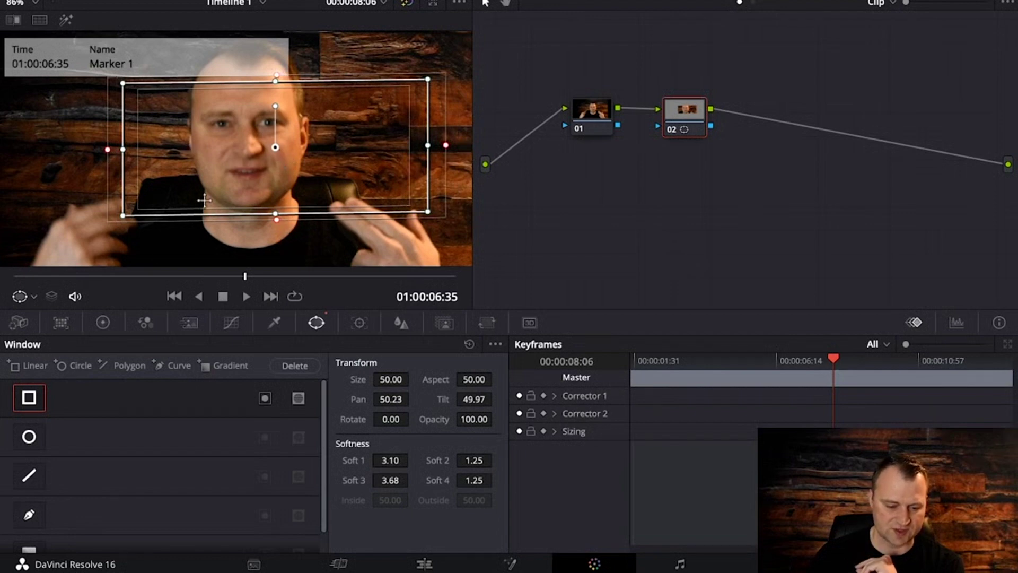
left_click(26, 395)
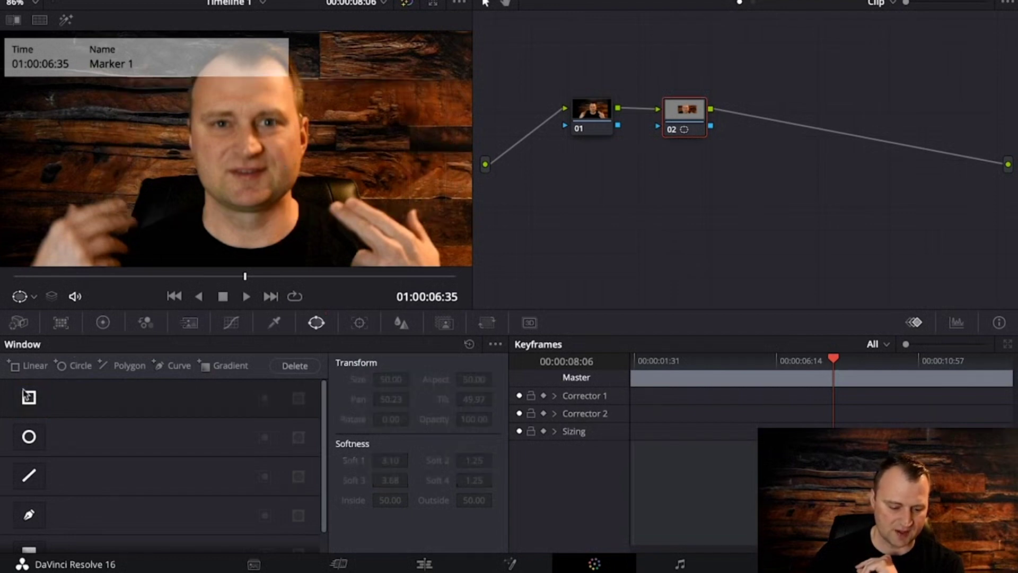
Enable a circle window on node 02 and center it over the face at about Pan 50.54 and Tilt 50.23.
left_click(29, 436)
scroll(273, 150, "down", 3)
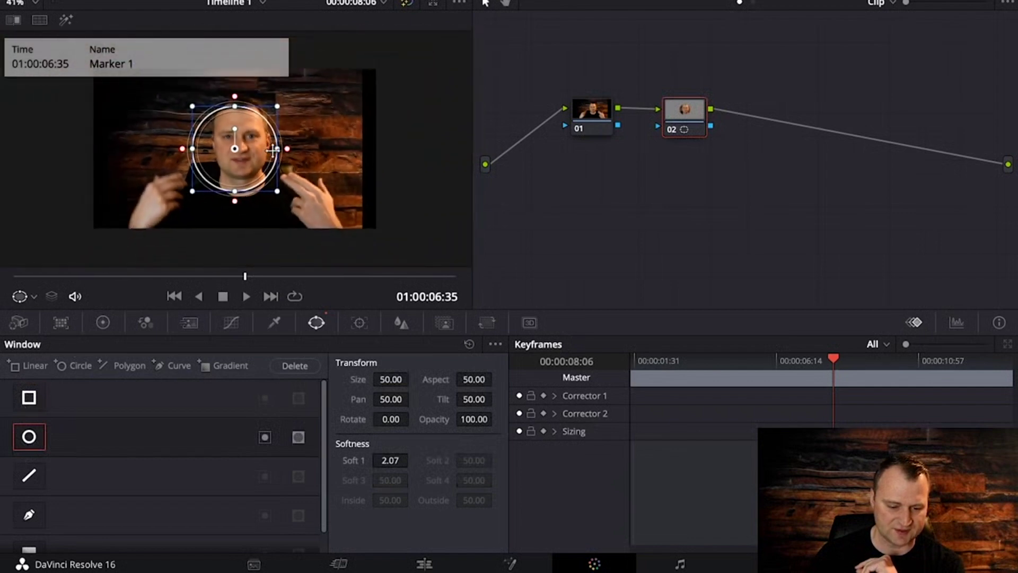
scroll(273, 150, "up", 1)
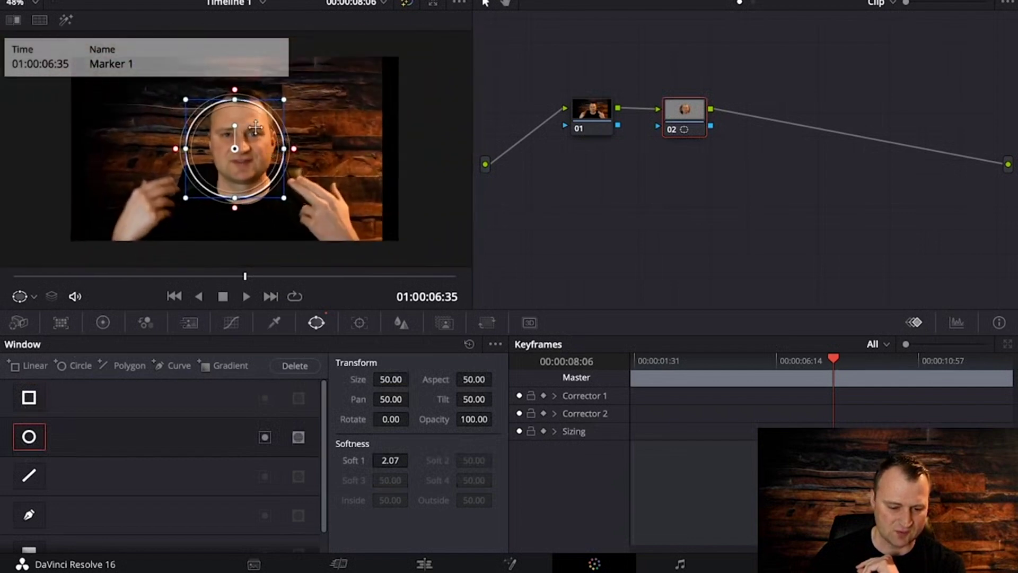
left_click_drag(223, 161, 231, 156)
scroll(233, 154, "down", 1)
scroll(231, 132, "up", 1)
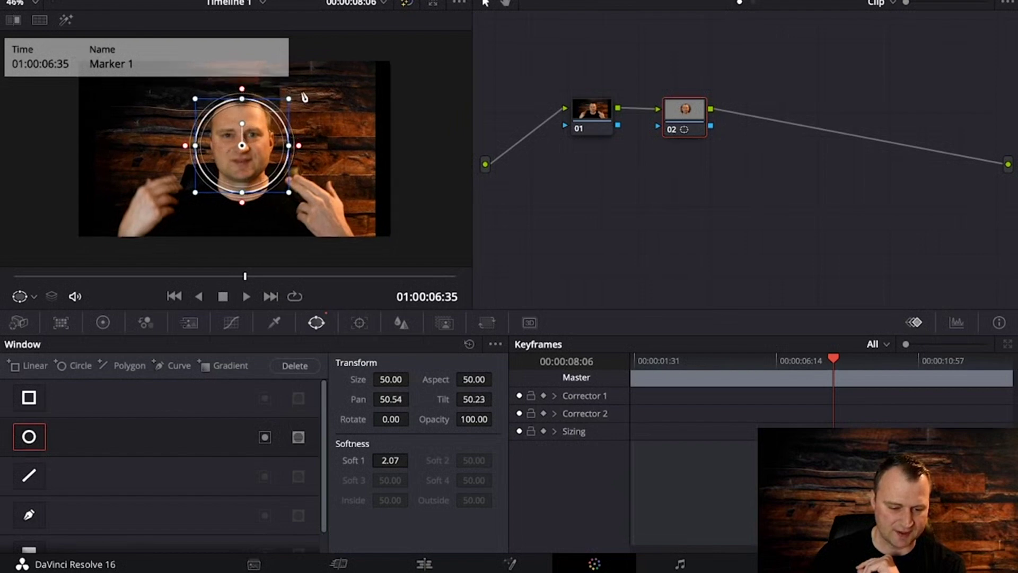
Shape the circle window into an oval around the face, about Size 34.32 and Aspect 36.40, with Soft 1 at about 6.13.
left_click_drag(289, 102, 286, 102)
left_click_drag(287, 150, 274, 154)
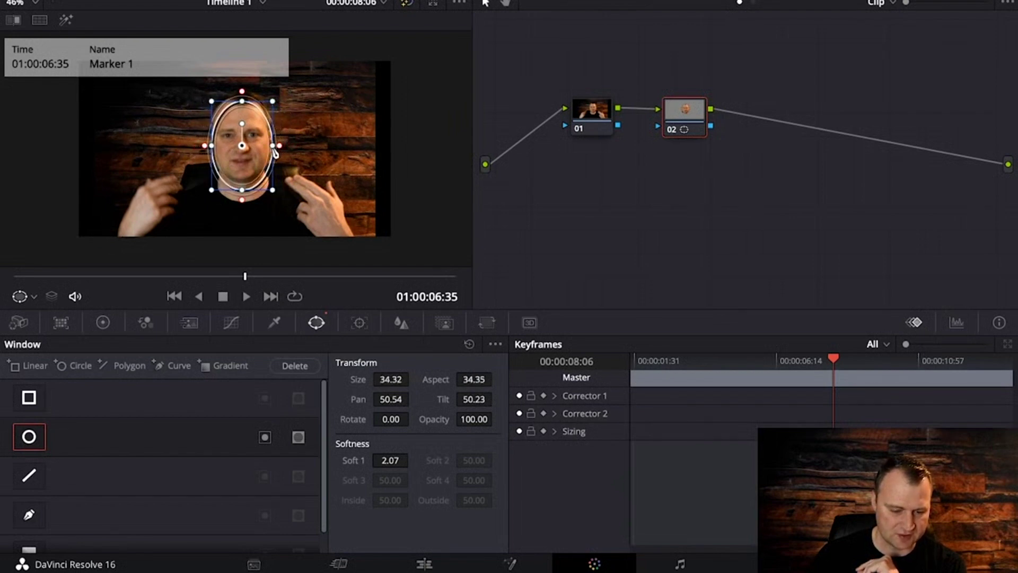
left_click_drag(243, 103, 242, 101)
left_click_drag(243, 197, 243, 194)
left_click_drag(242, 146, 243, 142)
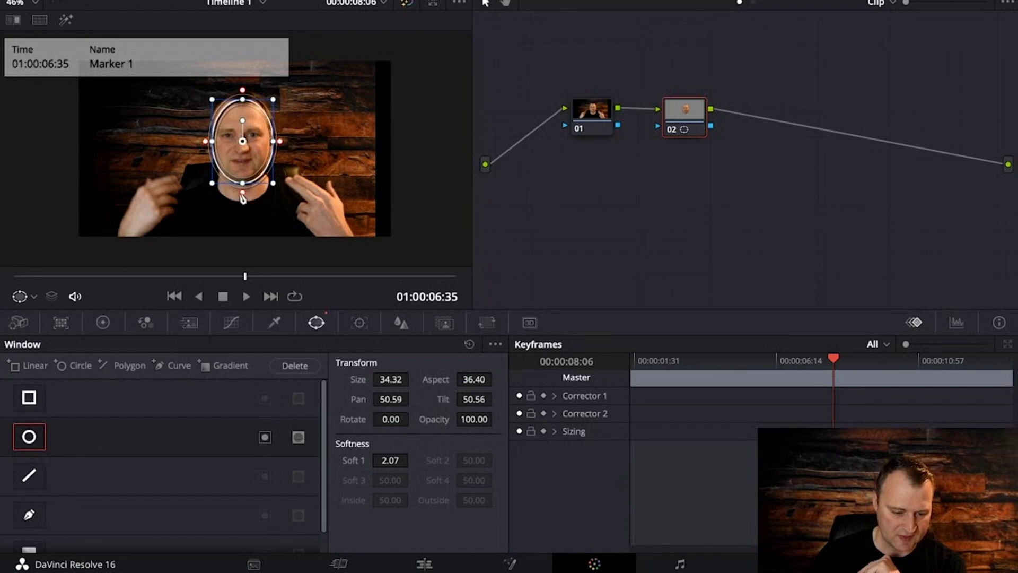
left_click_drag(243, 198, 243, 201)
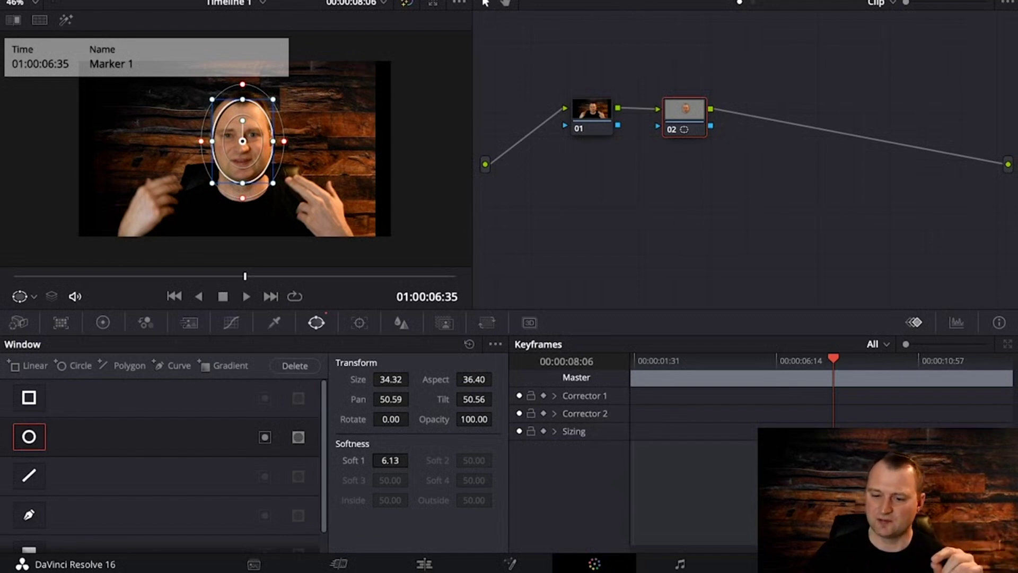
Apply the ResolveFX Mosaic Blur effect from the OpenFX library to node 02.
left_click(910, 1)
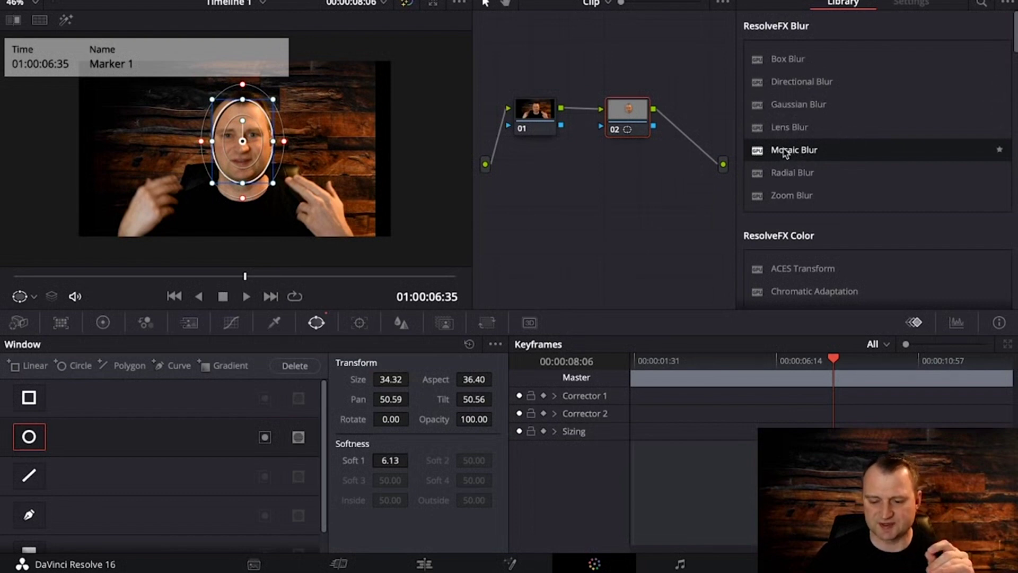
left_click_drag(797, 152, 620, 113)
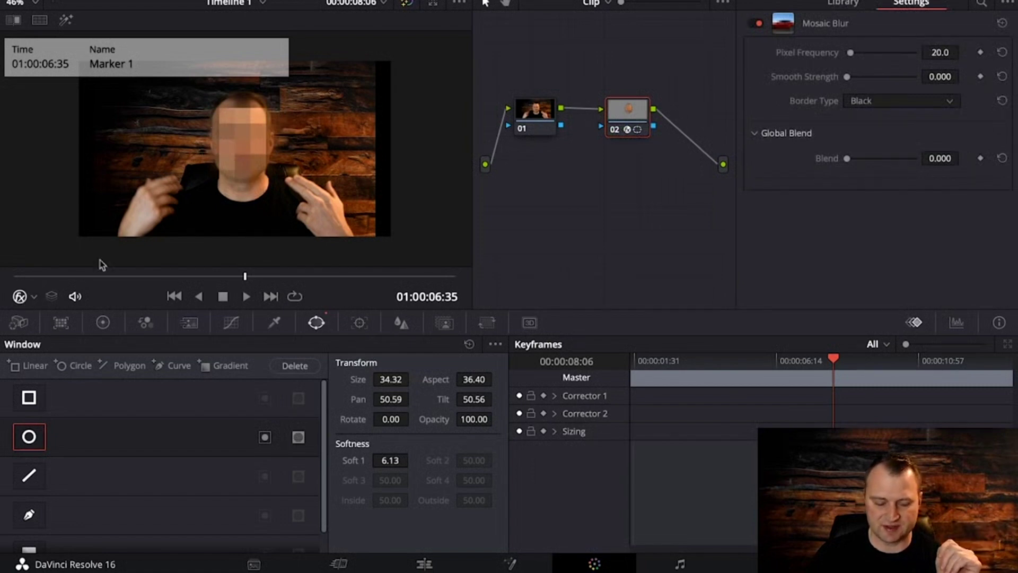
Move the oval window up to about Tilt 50.99 and check the blur with the OpenFX Overlay display.
left_click(31, 297)
left_click(42, 362)
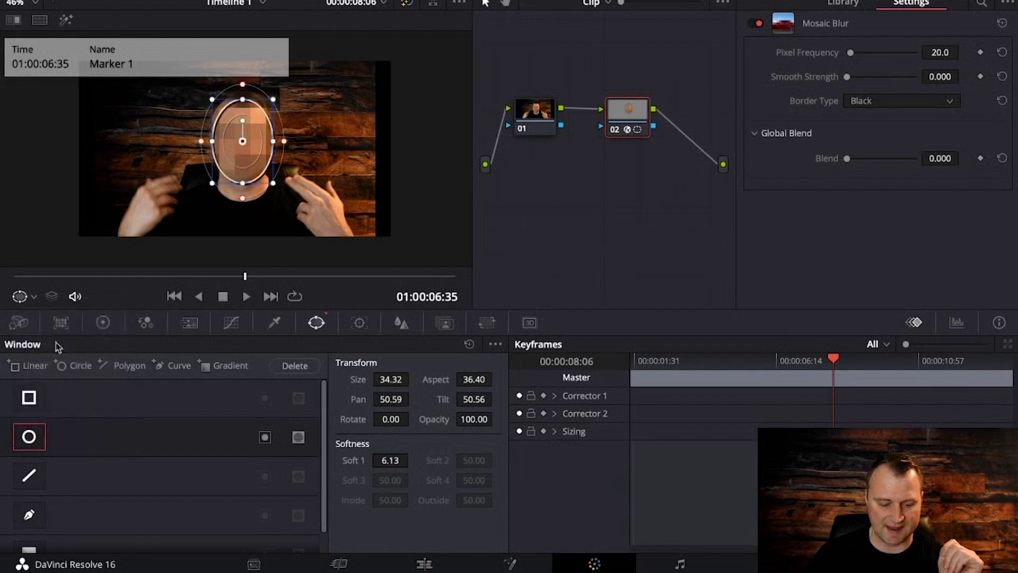
left_click_drag(241, 135, 243, 136)
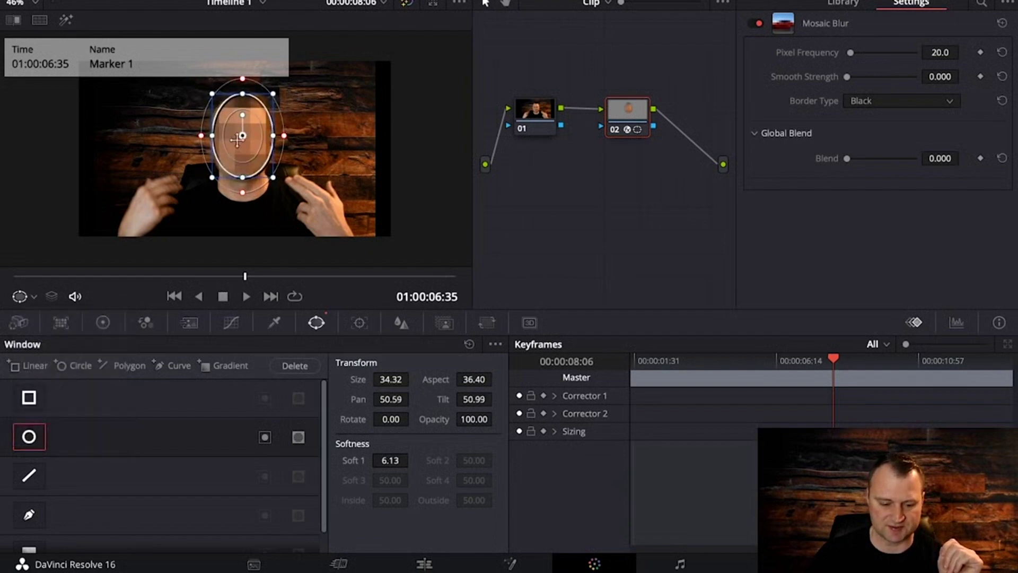
left_click(33, 298)
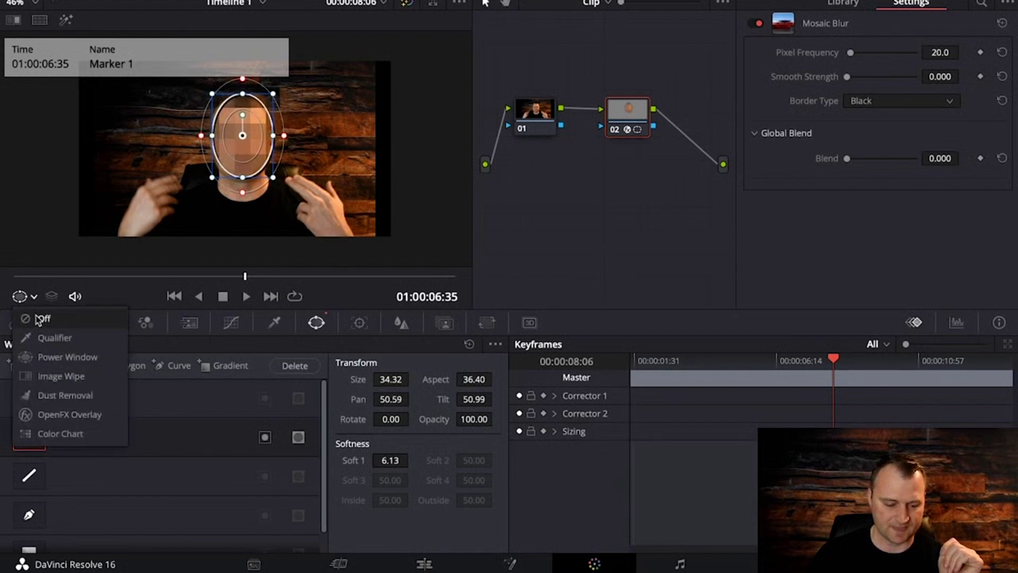
left_click(37, 415)
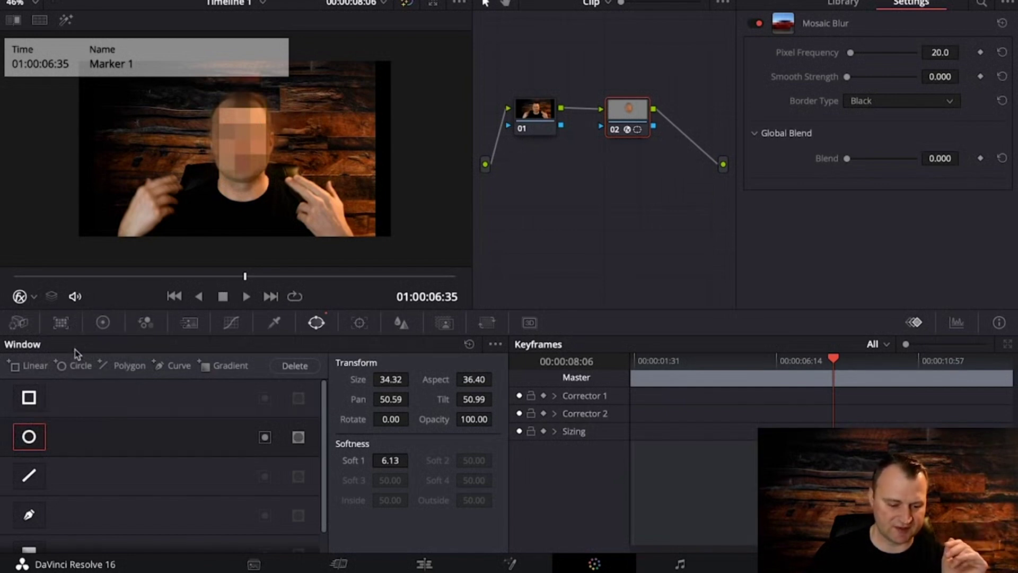
Enlarge the oval window to about Size 37.61 and Aspect 37.29, and view the blur without the window outline.
left_click(20, 296)
left_click(45, 336)
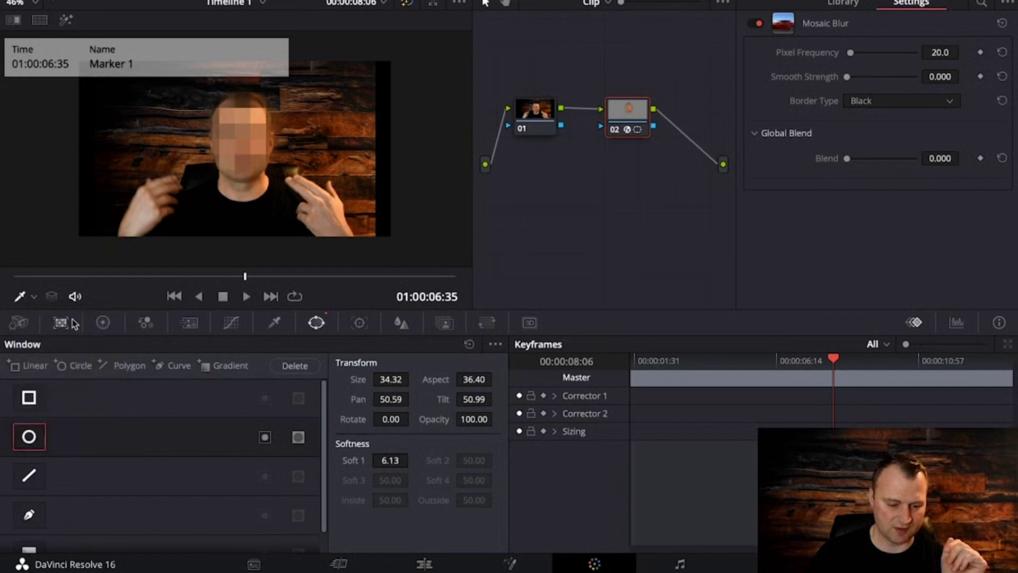
left_click(32, 297)
left_click(37, 357)
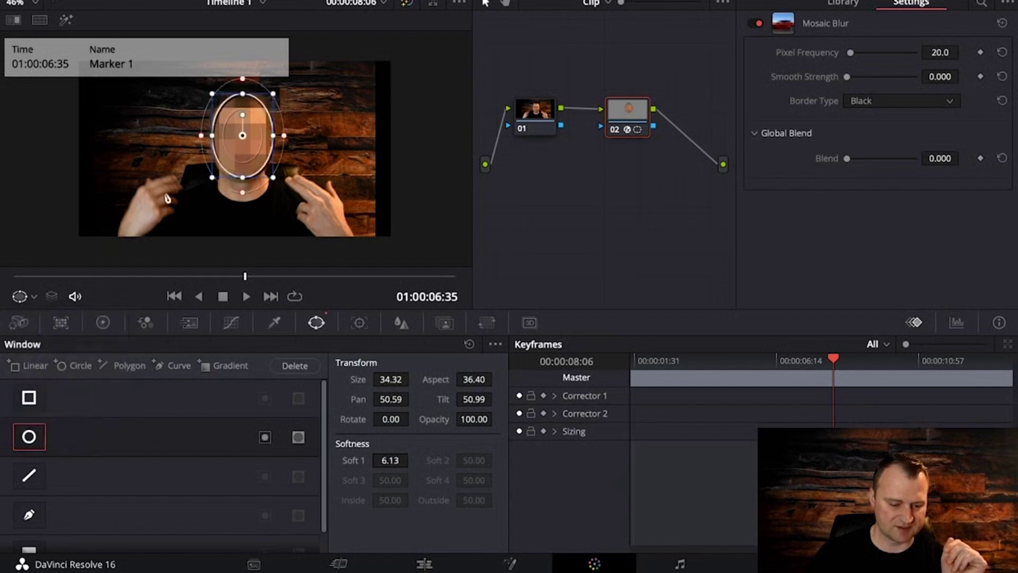
left_click_drag(243, 96, 242, 93)
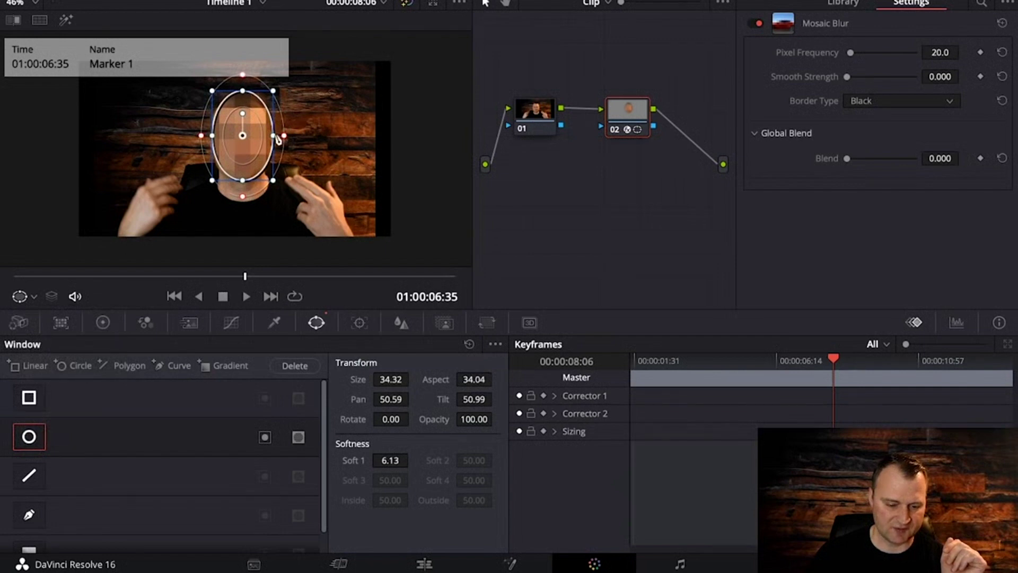
left_click_drag(274, 136, 276, 135)
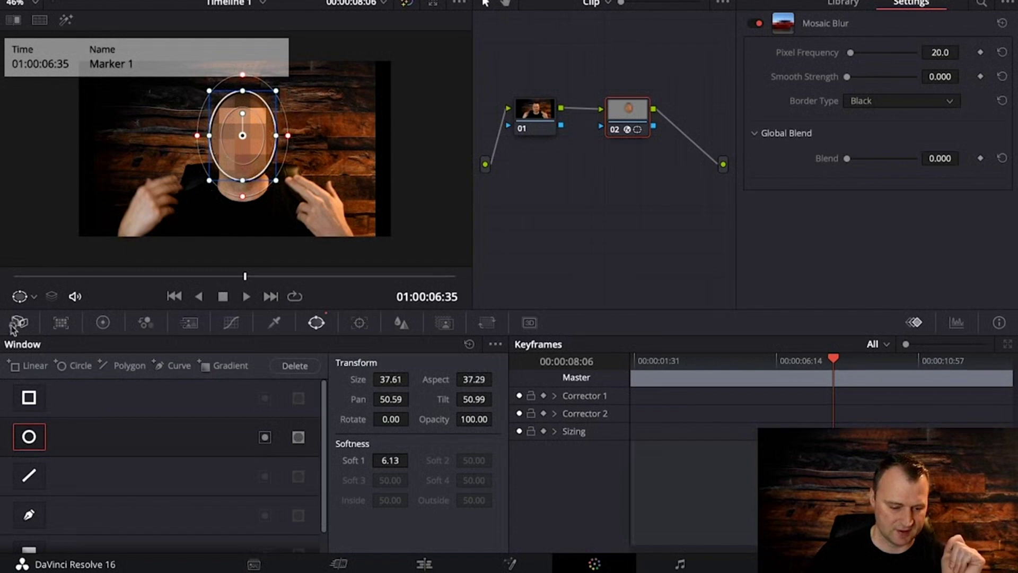
left_click(34, 298)
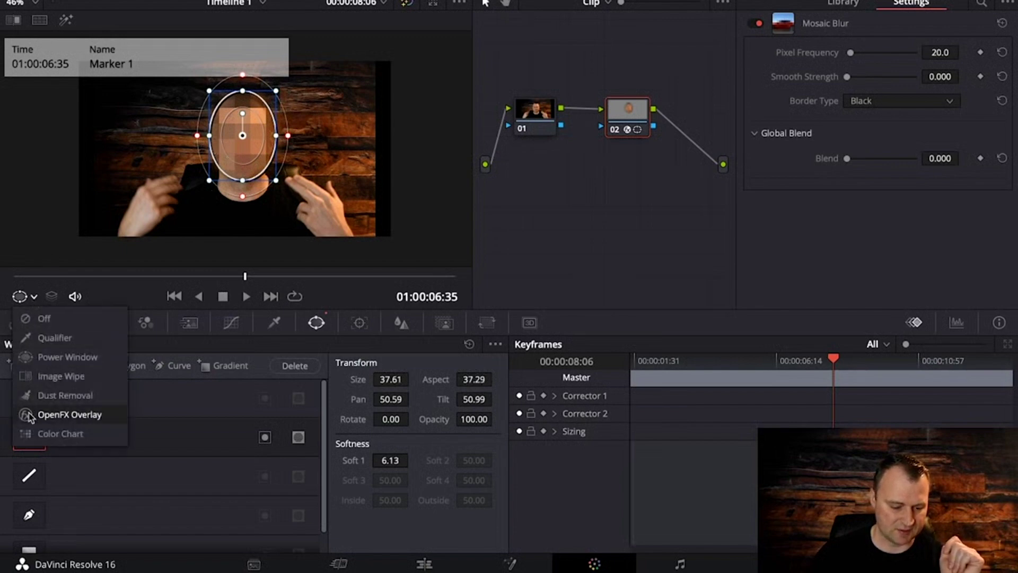
left_click(64, 414)
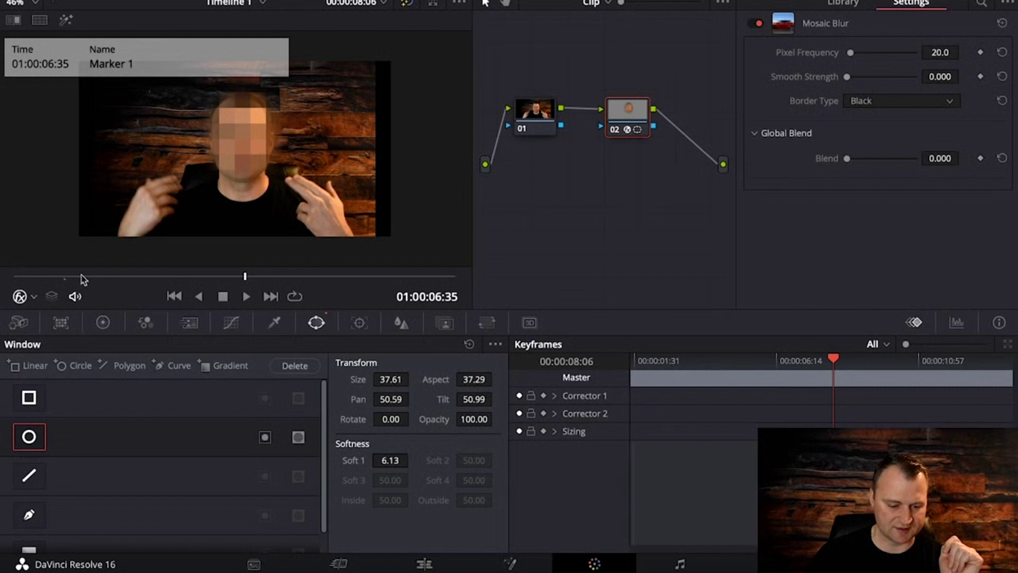
Adjust the oval window to about Size 38.42, Aspect 38.09 and Soft 1 4.98, and view the result with OpenFX Overlay.
left_click(34, 298)
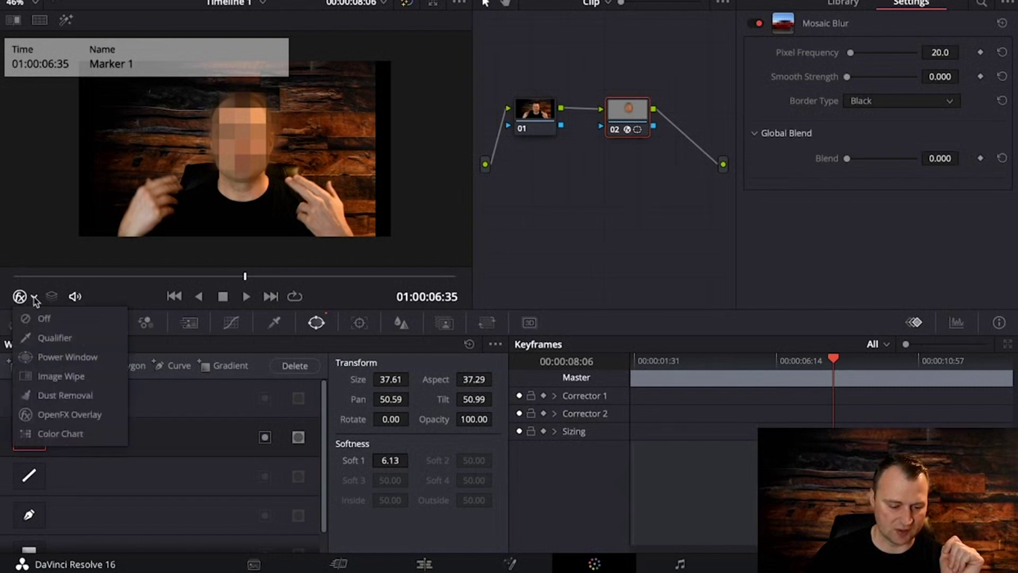
left_click(40, 357)
mouse_move(289, 139)
left_mouse_down()
mouse_move(277, 137)
mouse_move(288, 138)
left_mouse_up()
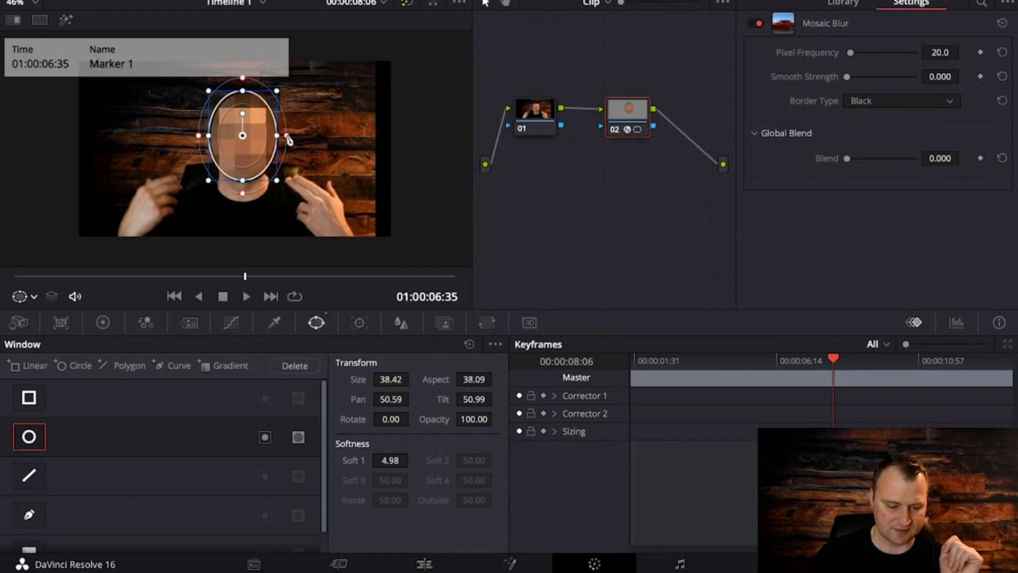
left_click(34, 298)
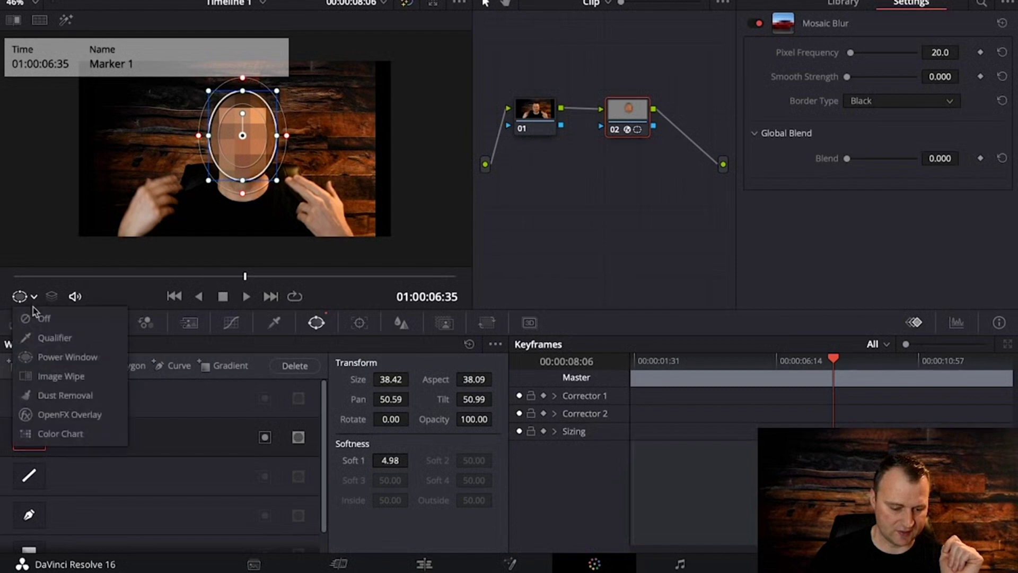
left_click(42, 412)
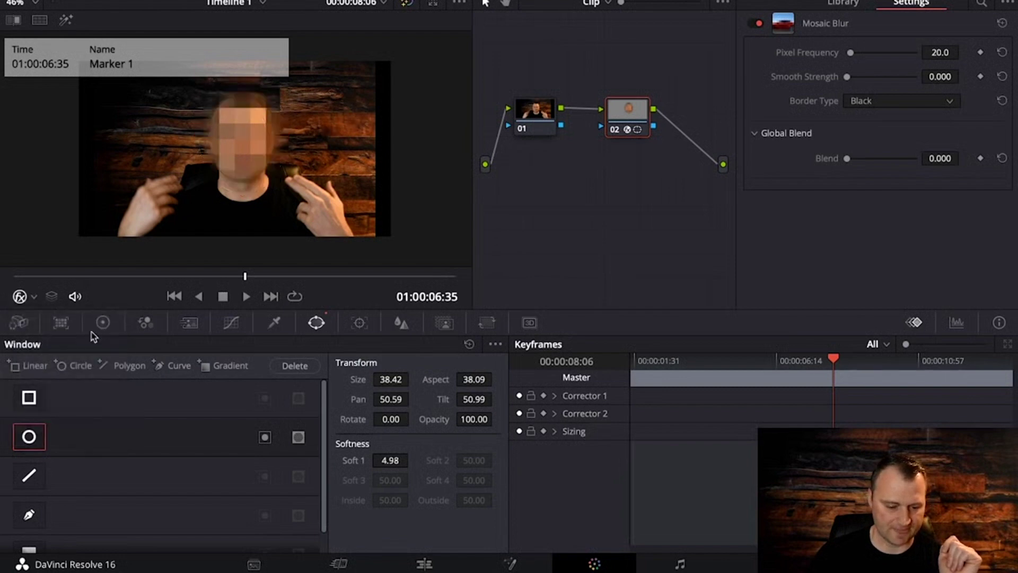
Show the Power Window outline and track the oval window forward from the marker with the Cloud Tracker.
left_click(34, 297)
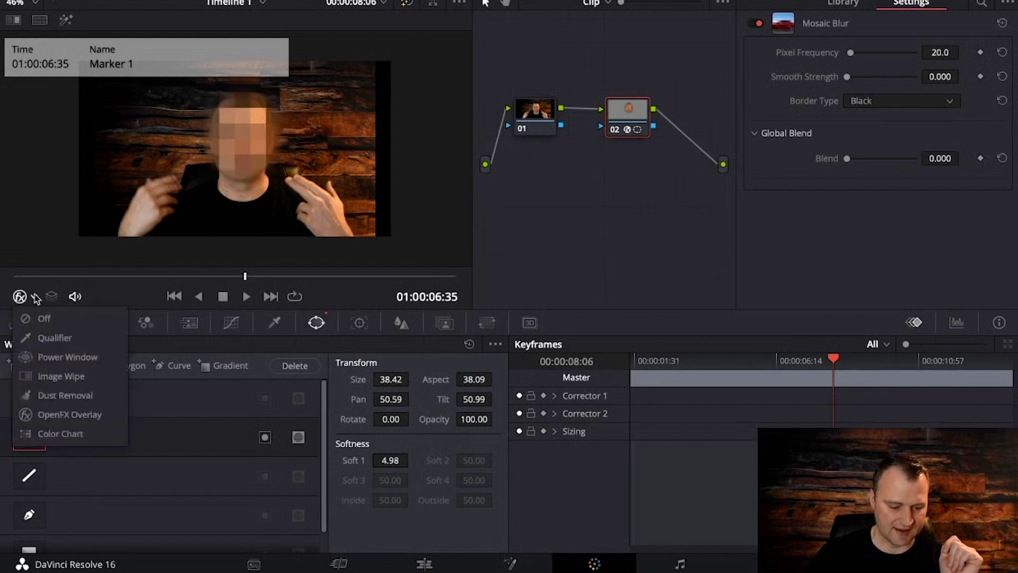
left_click(43, 356)
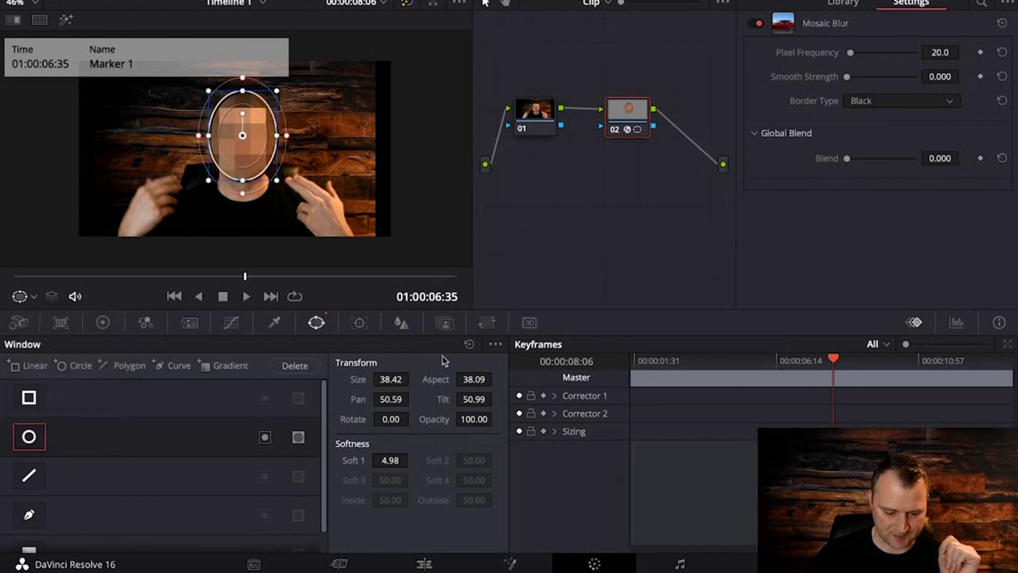
left_click(360, 323)
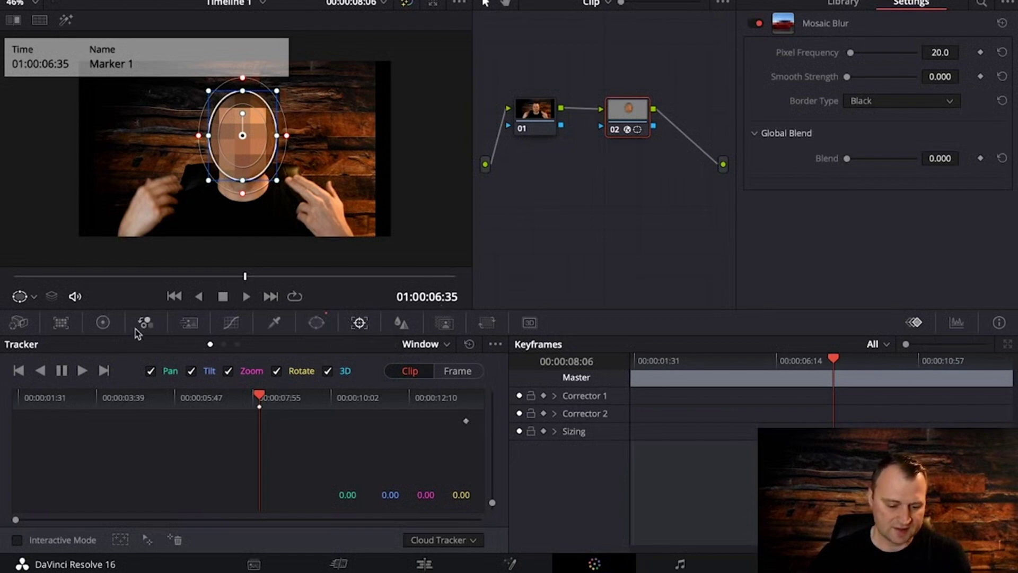
left_click(86, 371)
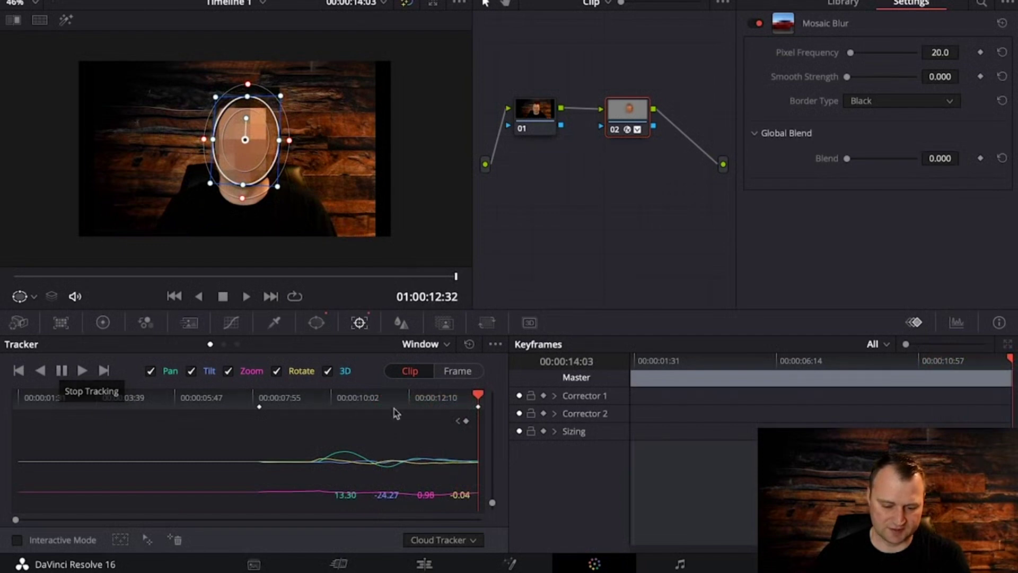
At frame 01:00:06:34, one frame before the marker, move the oval window completely off the picture in the tracker's Frame mode.
left_click_drag(480, 397, 454, 424)
left_click(459, 422)
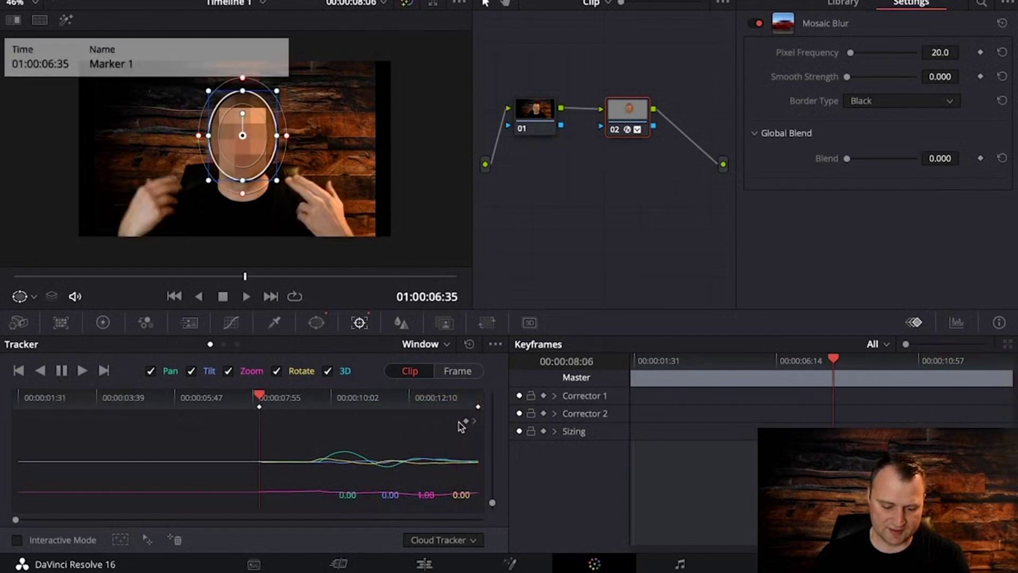
key("Left")
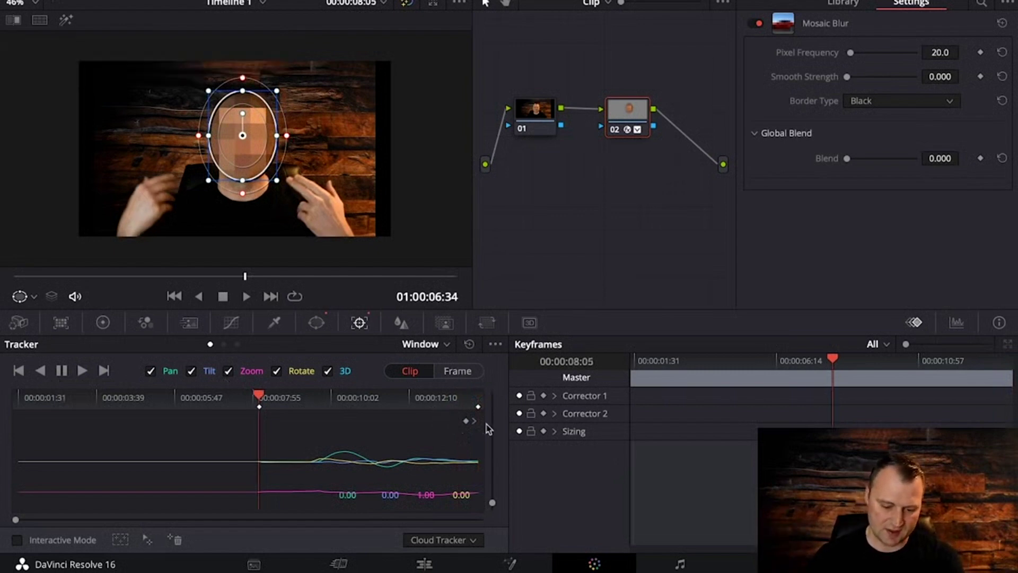
left_click(466, 374)
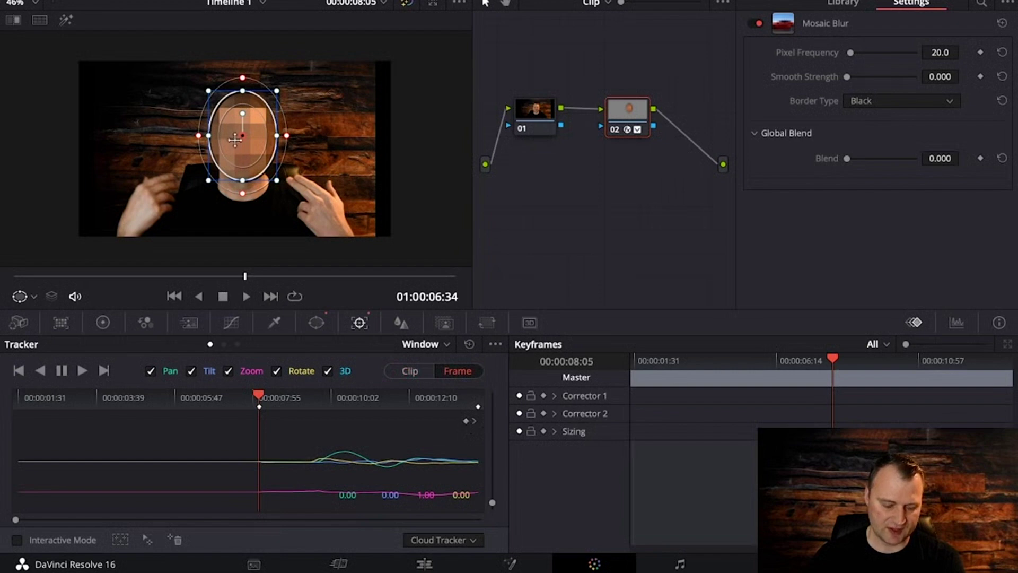
scroll(235, 140, "up", 3)
scroll(235, 140, "down", 5)
scroll(235, 140, "up", 1)
scroll(236, 139, "up", 3)
scroll(236, 139, "down", 1)
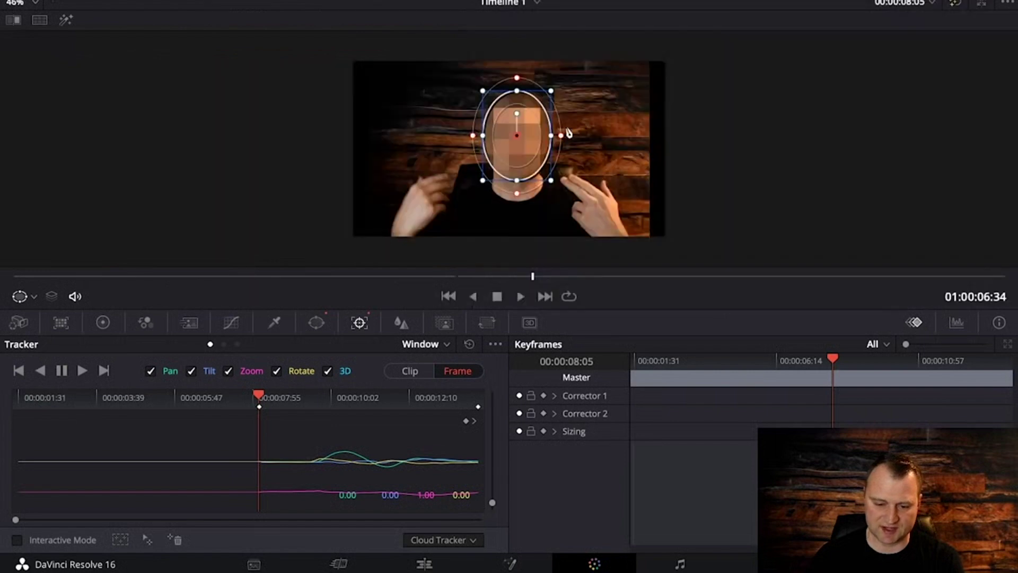
left_click_drag(519, 133, 861, 135)
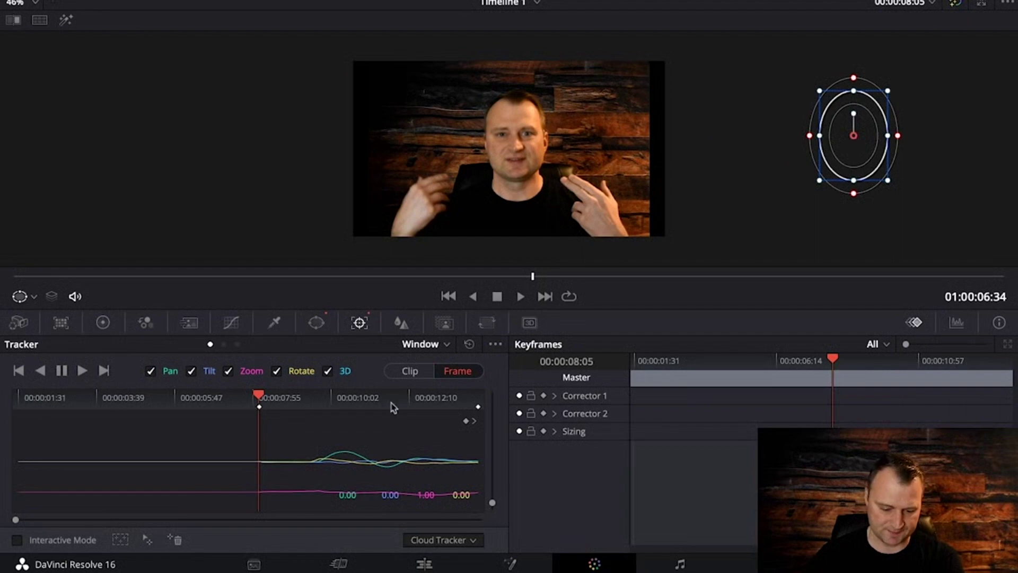
At the clip's start, 01:00:00:00, move the oval window completely off the picture and track forward.
left_click_drag(260, 394, 2, 399)
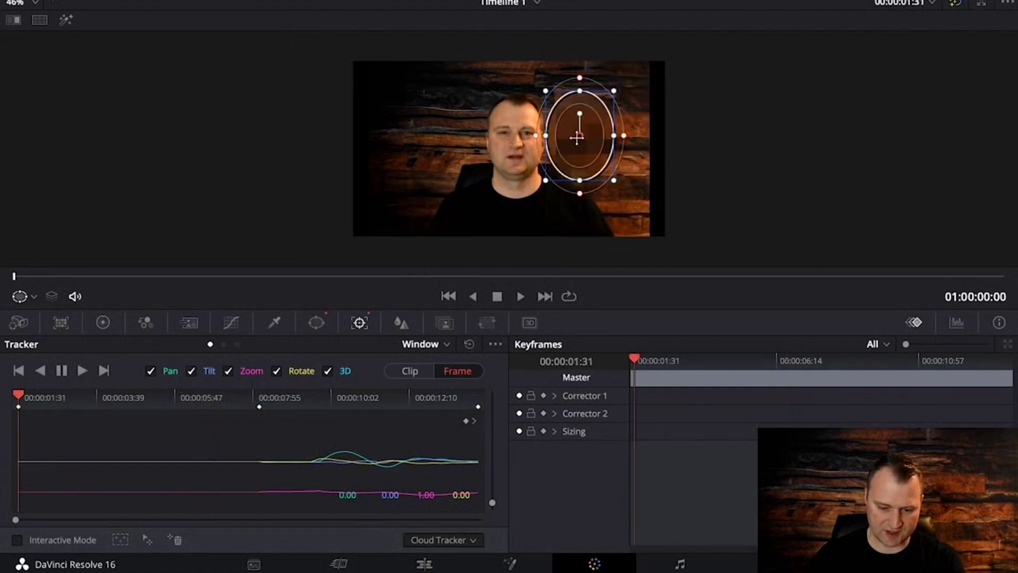
left_click_drag(583, 135, 846, 134)
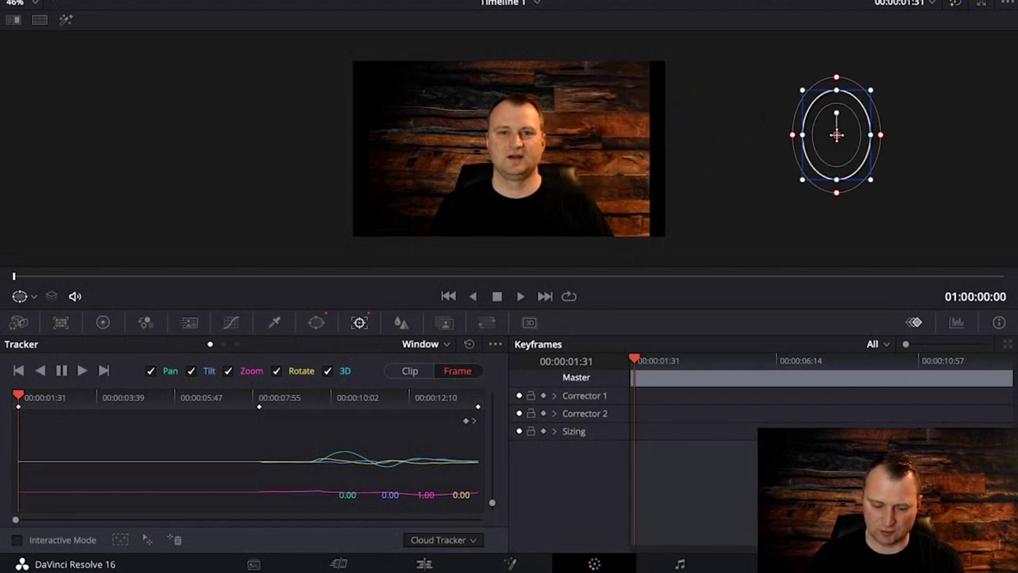
left_click(82, 372)
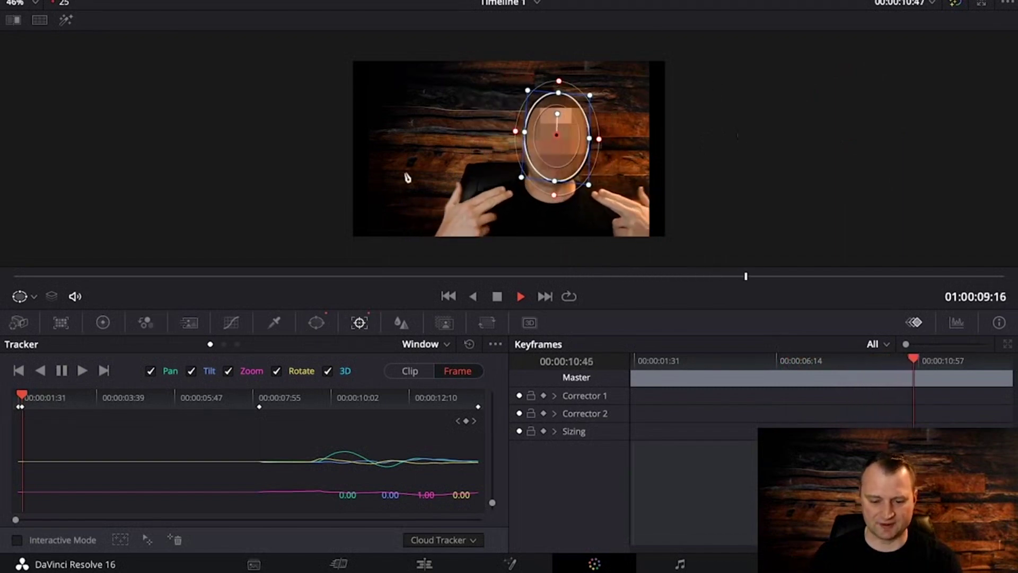
Switch the viewer to OpenFX Overlay and watch the clip's playback without the window outline.
left_click(31, 296)
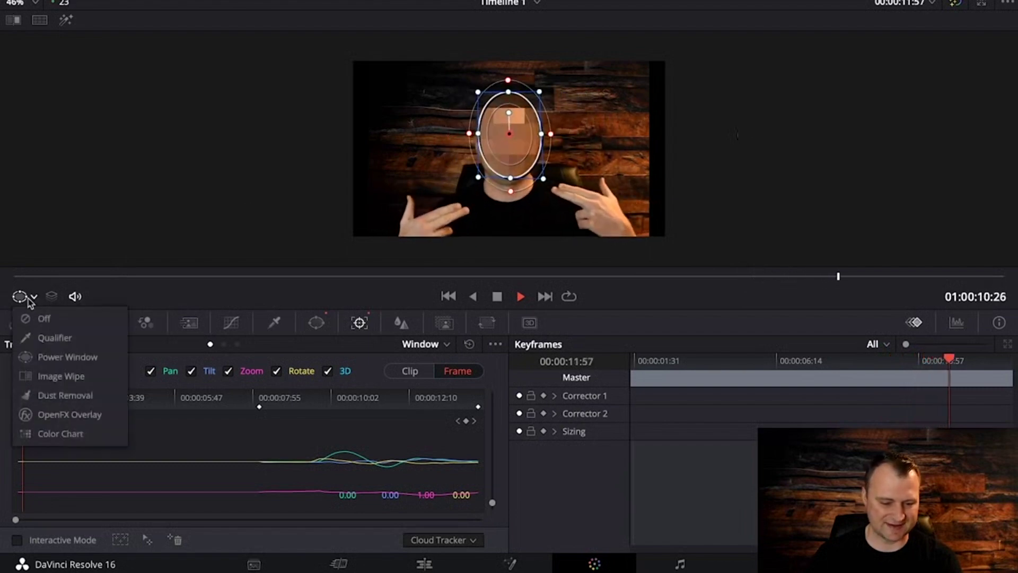
left_click(55, 415)
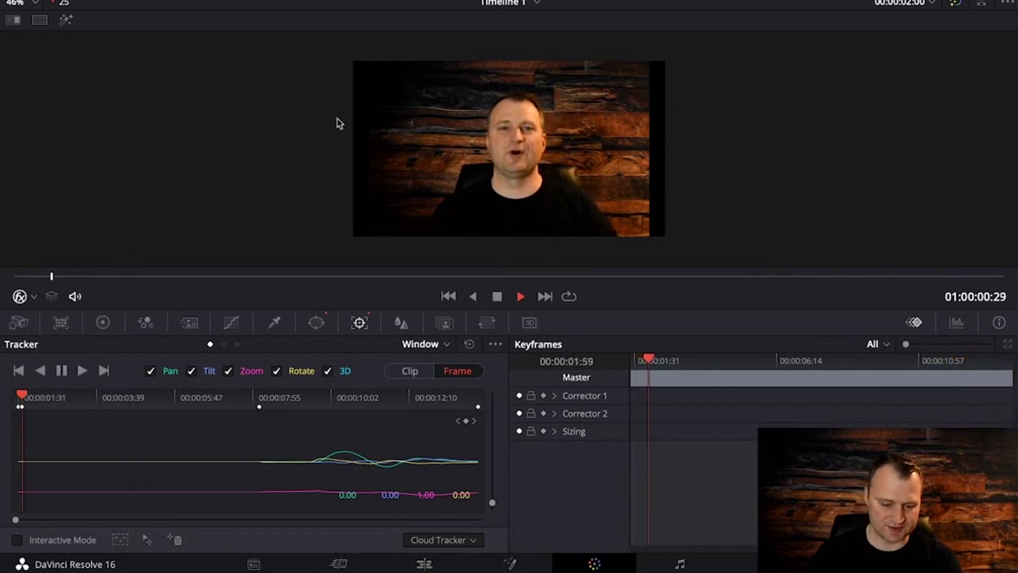
key("space")
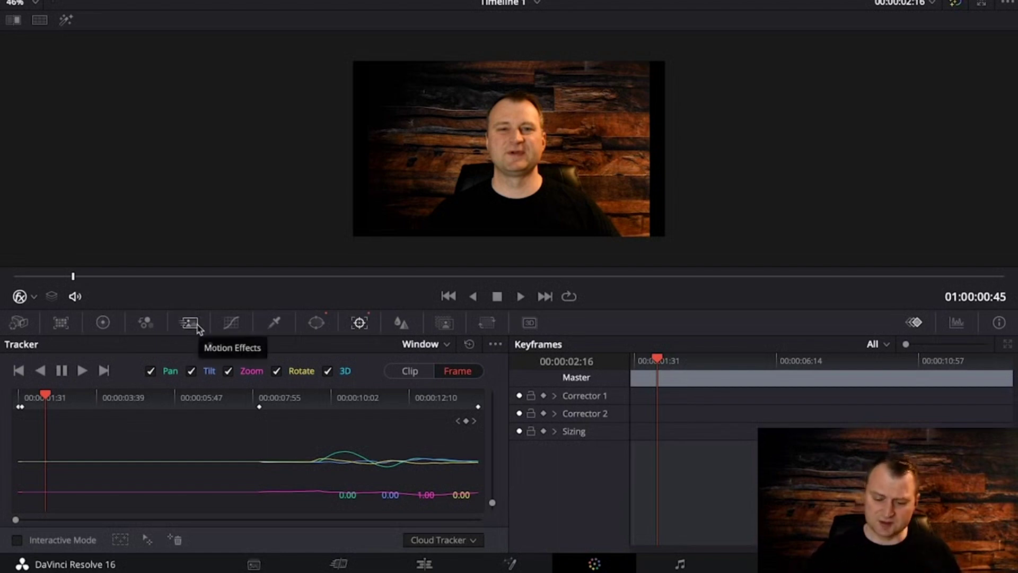
Switch to the Cut page and play the opening seconds of the timeline to check the unblurred part.
left_click(358, 562)
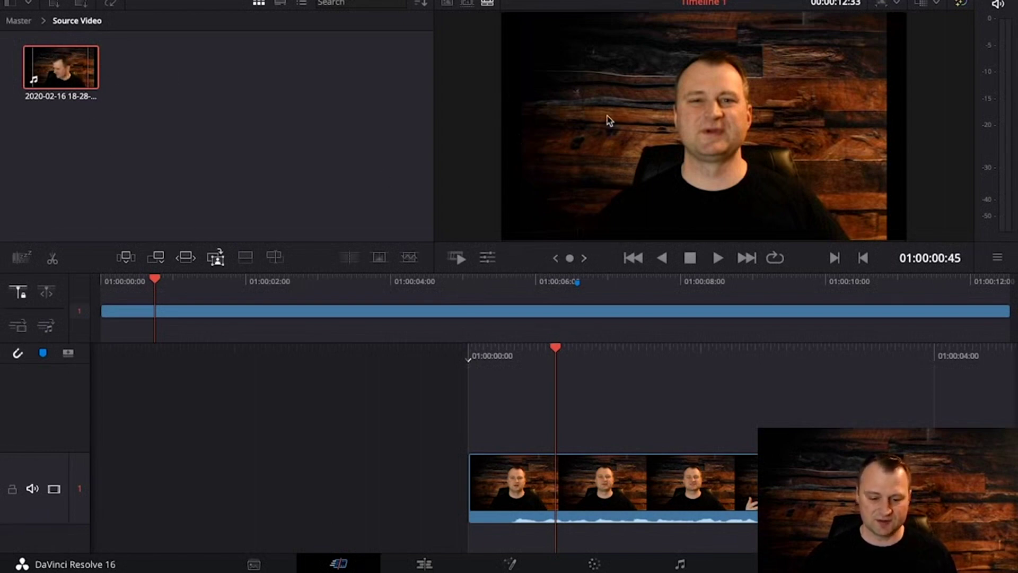
left_click(60, 79)
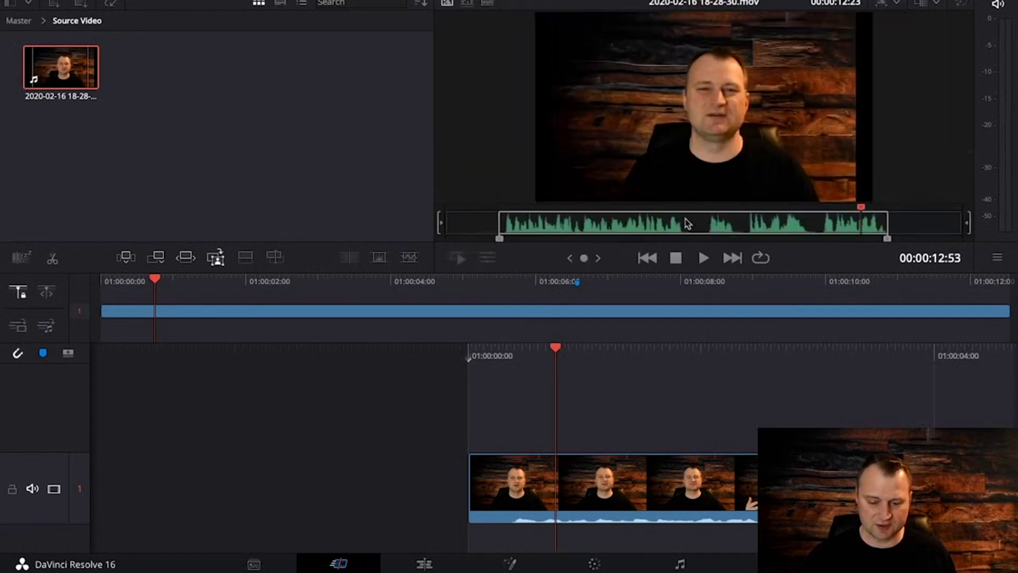
left_click(601, 416)
key("space")
key("space")
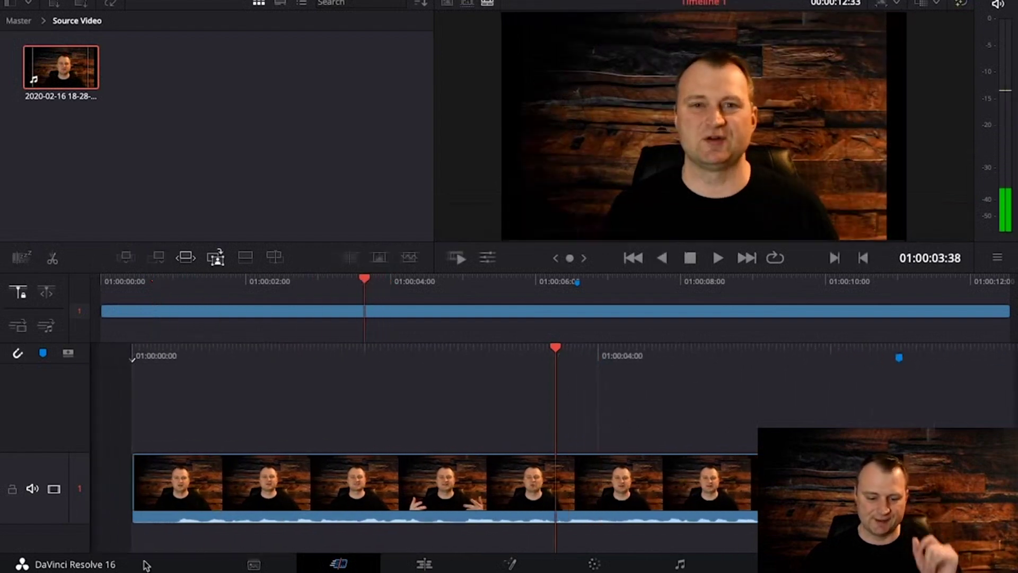
On the Edit page, play through the start of the face blur and compare frames 01:00:06:34 and 01:00:06:35.
left_click(425, 563)
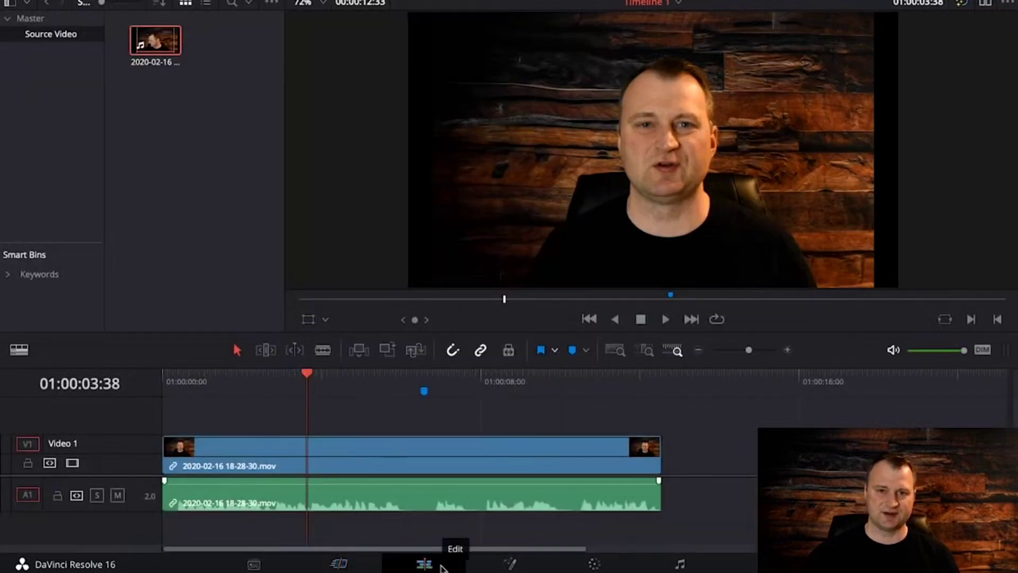
key("space")
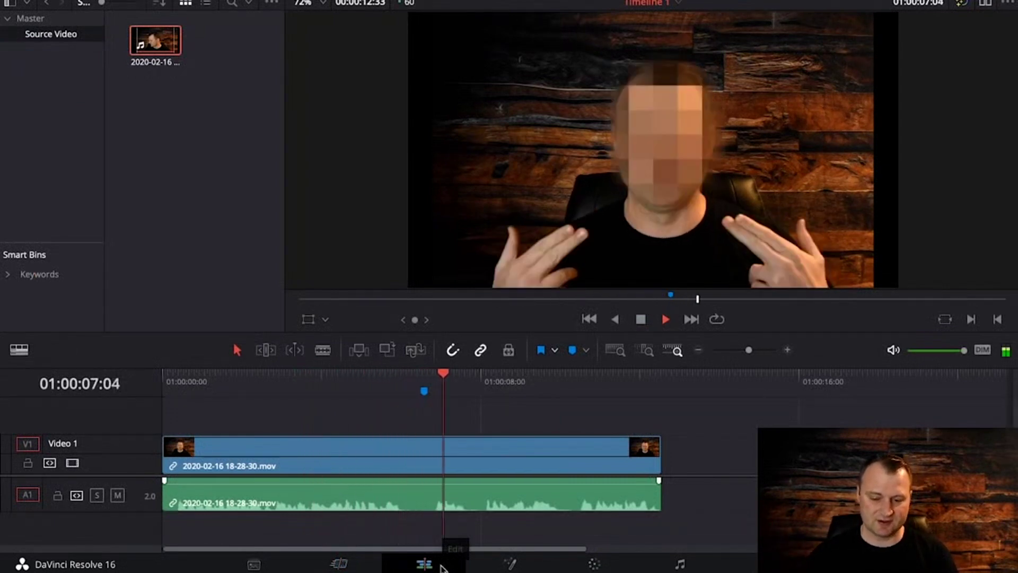
key("space")
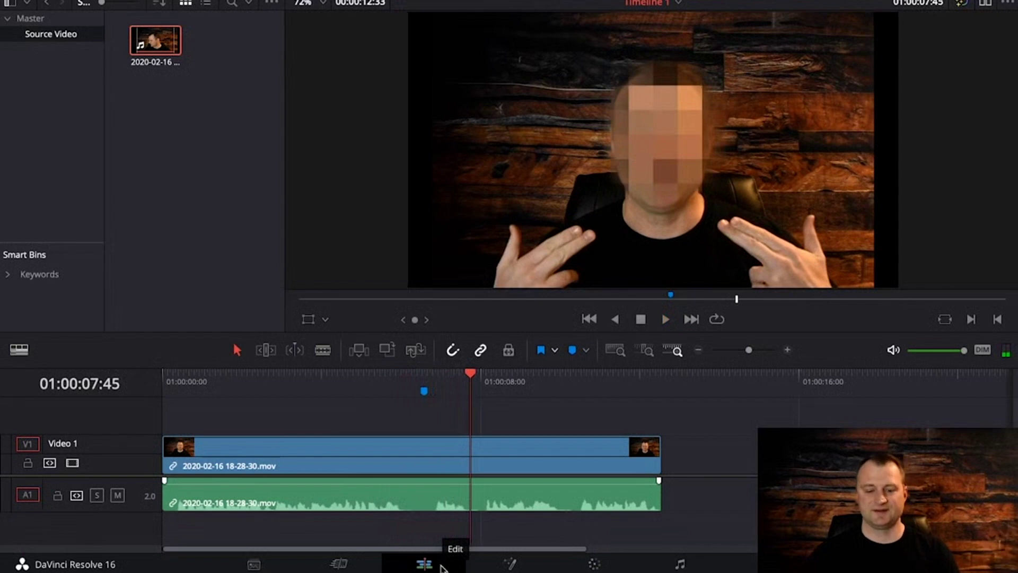
left_click_drag(470, 376, 428, 386)
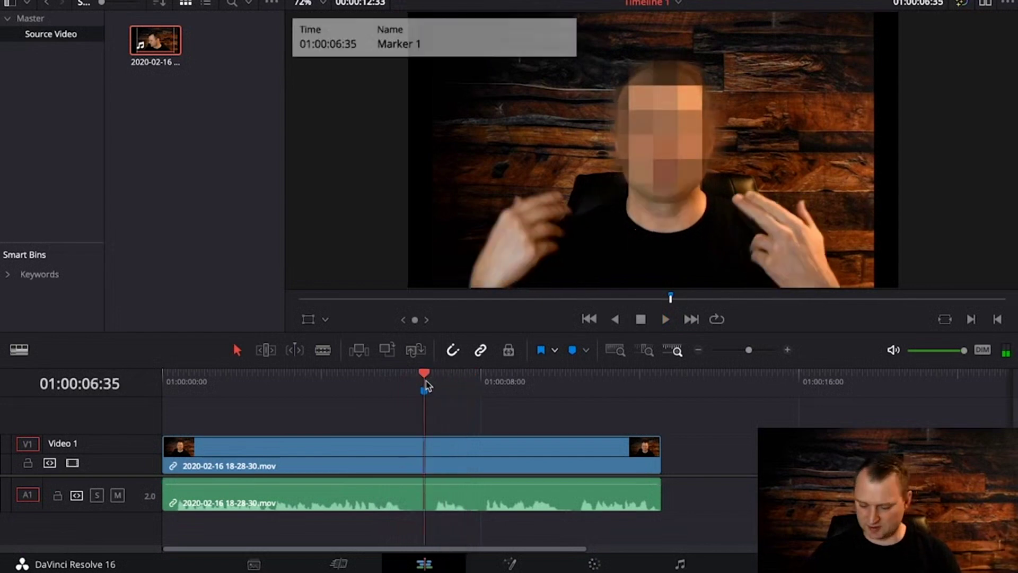
key("Left")
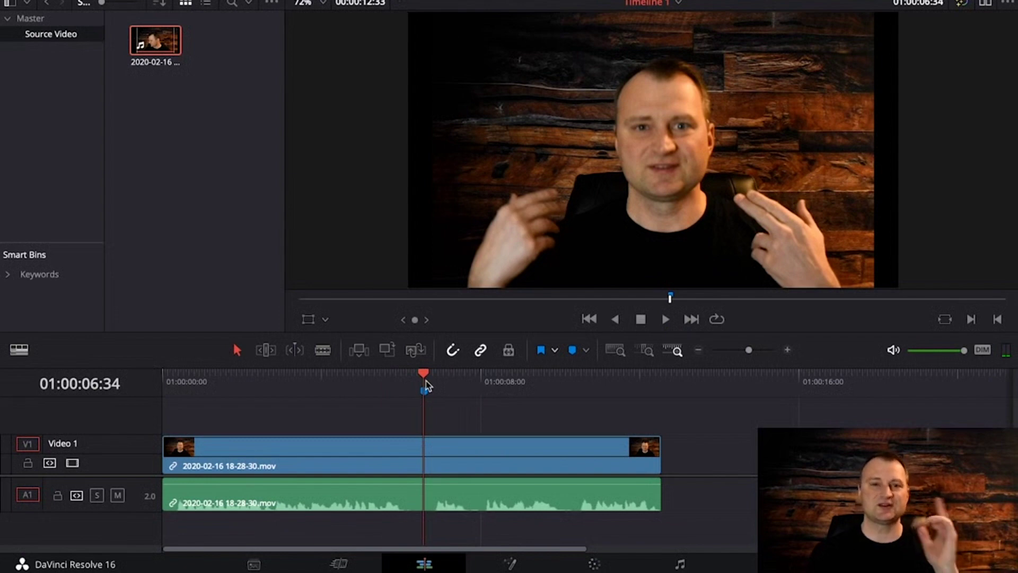
key("Right")
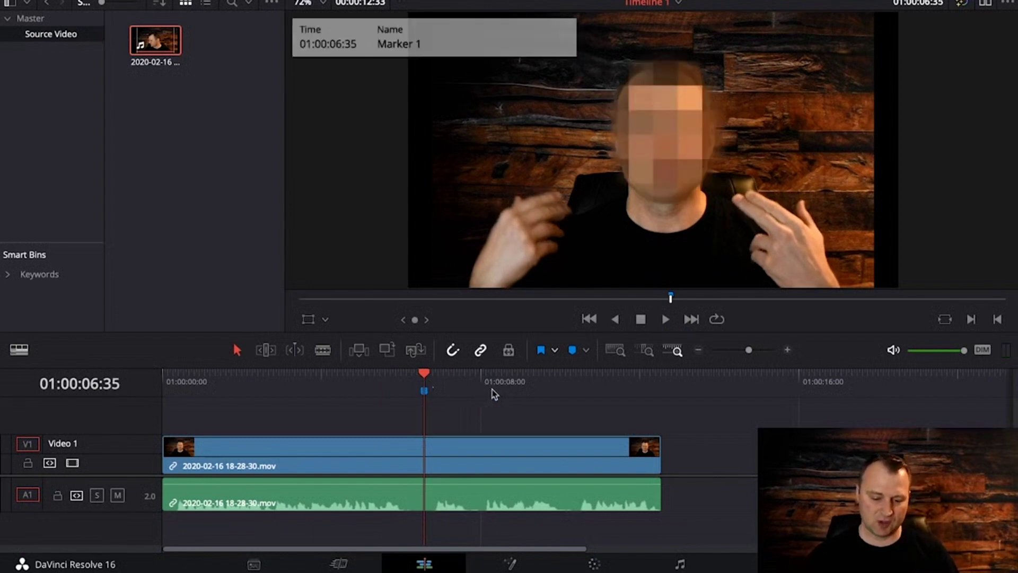
Remove all markers from the timeline.
right_click(424, 395)
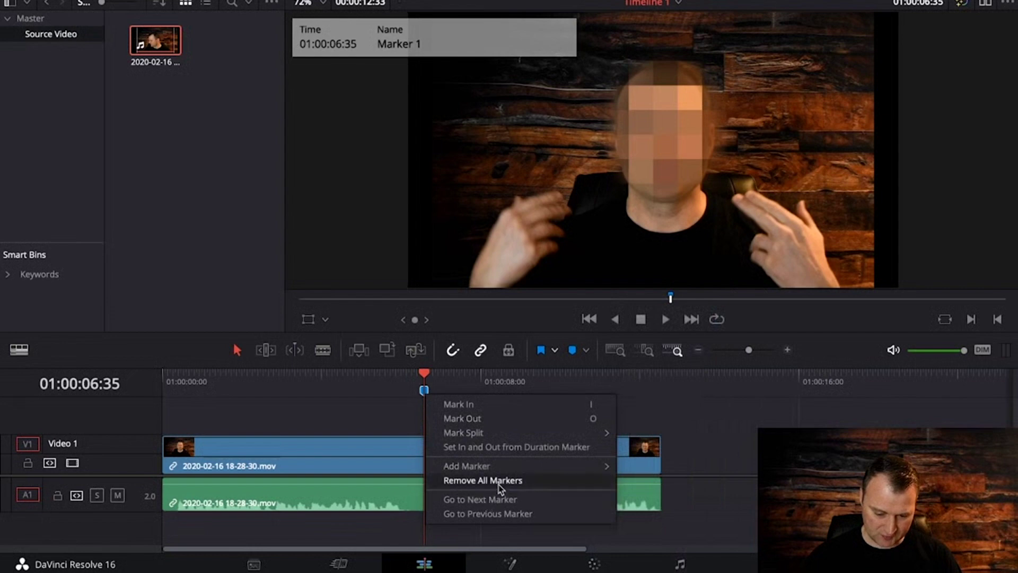
left_click(483, 479)
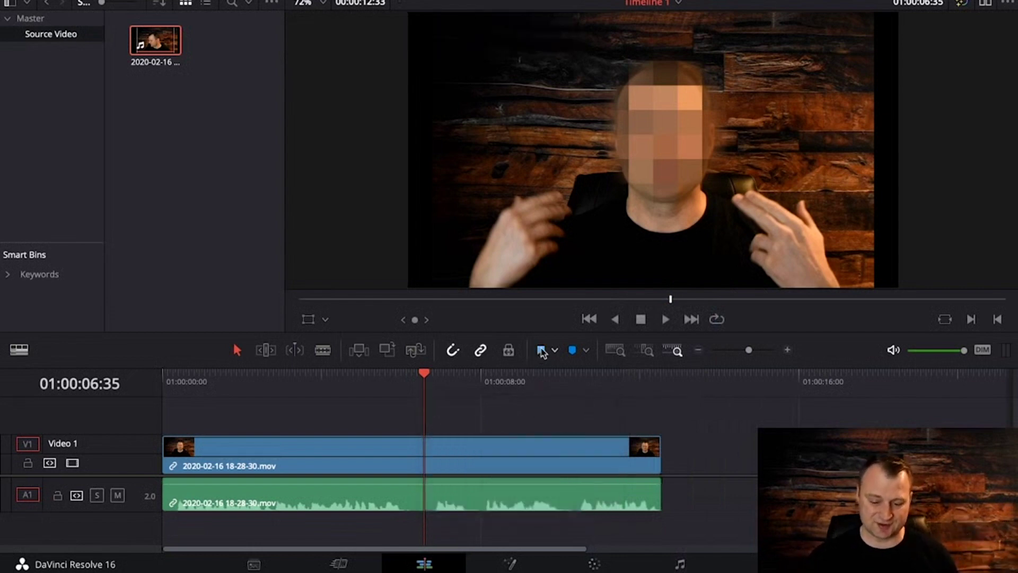
left_click(555, 352)
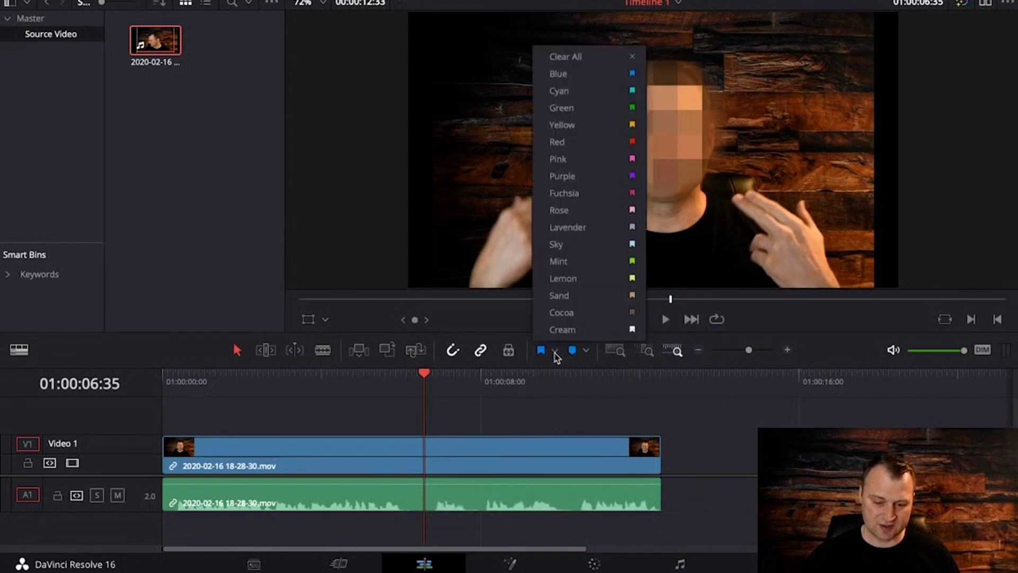
left_click(555, 373)
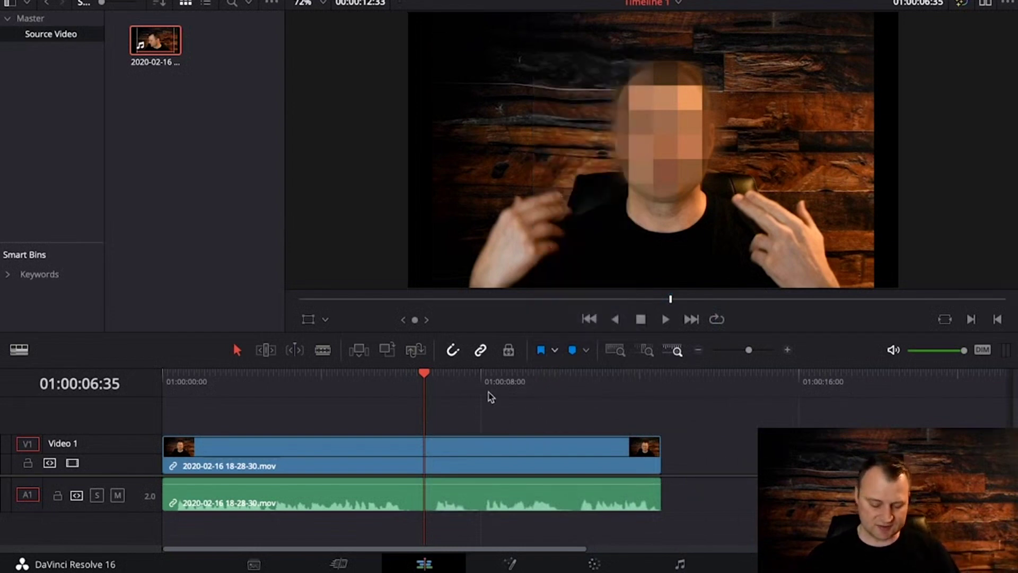
Play the blurred section, return to frame 01:00:06:34 and reopen the Color page.
key("space")
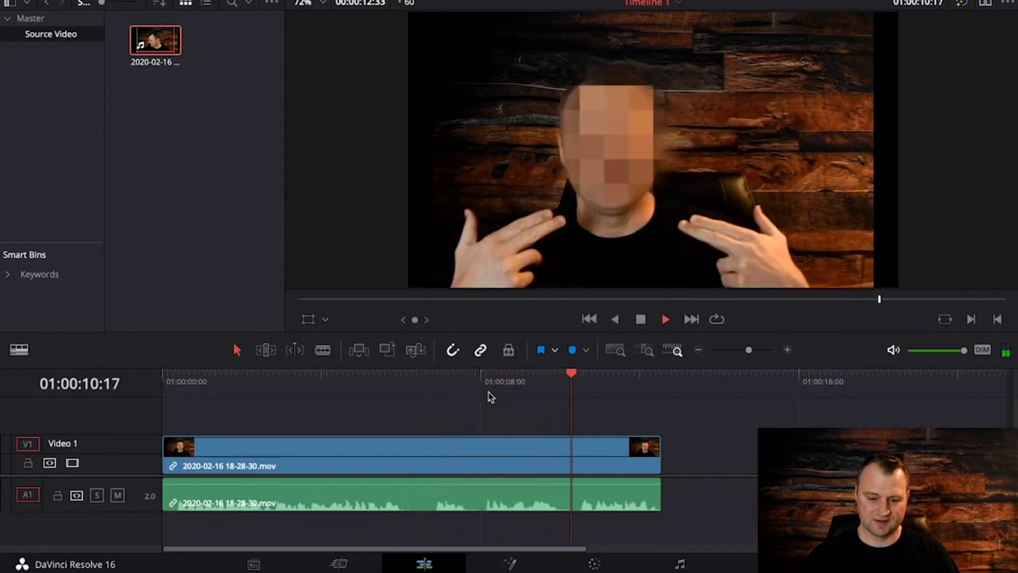
key("space")
mouse_move(423, 375)
left_mouse_down()
mouse_move(435, 374)
mouse_move(423, 374)
left_mouse_up()
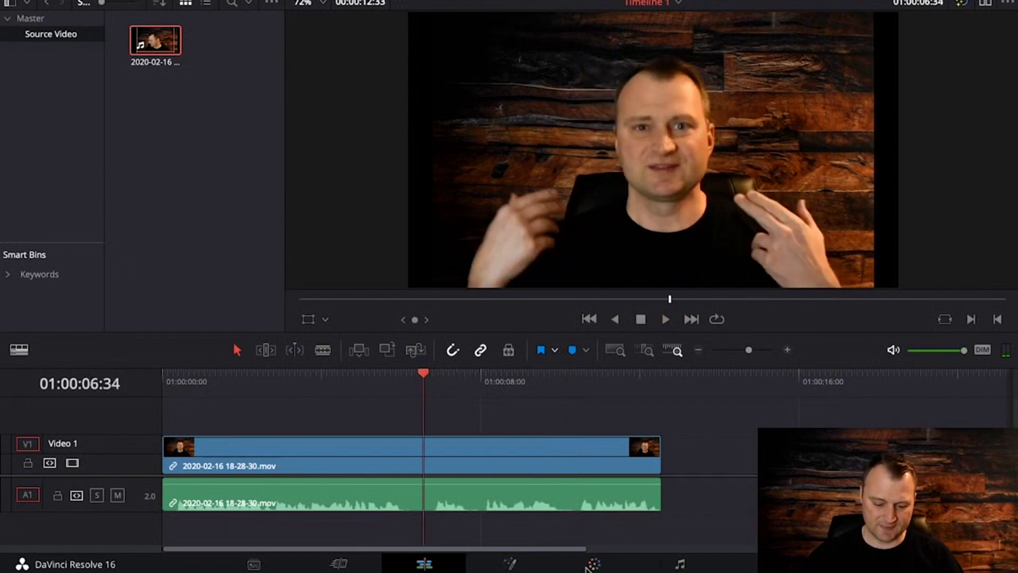
left_click(593, 564)
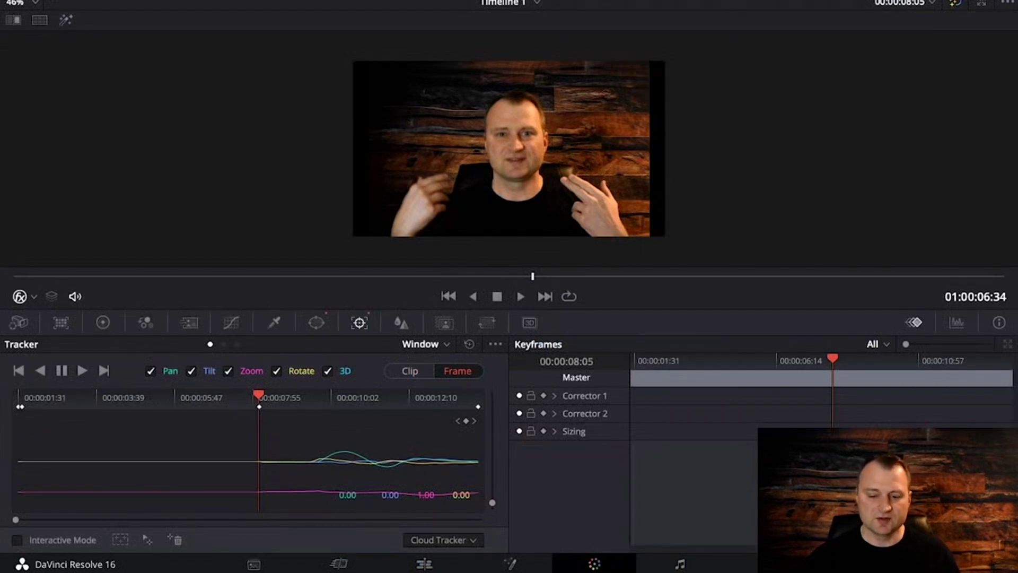
Show the node graph and the oval window's settings, and step forward to frame 01:00:06:36 to check the face blur.
left_click(843, 0)
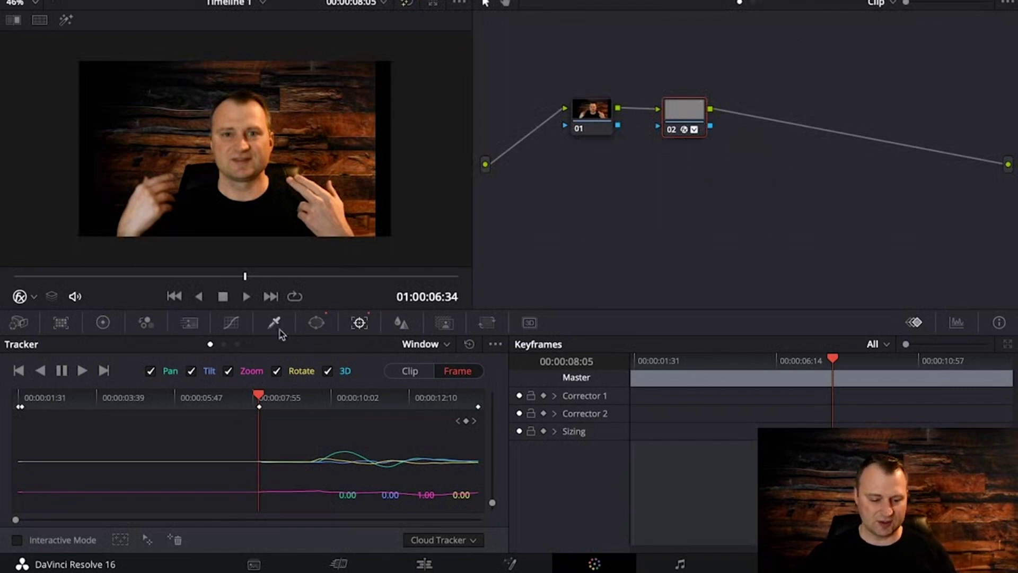
left_click(316, 323)
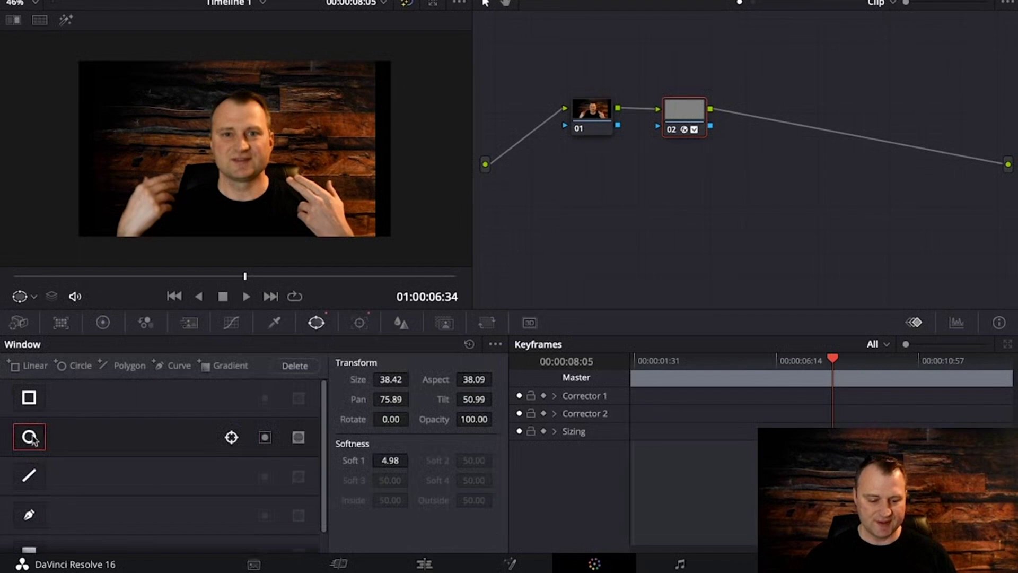
left_click(34, 297)
left_click(34, 299)
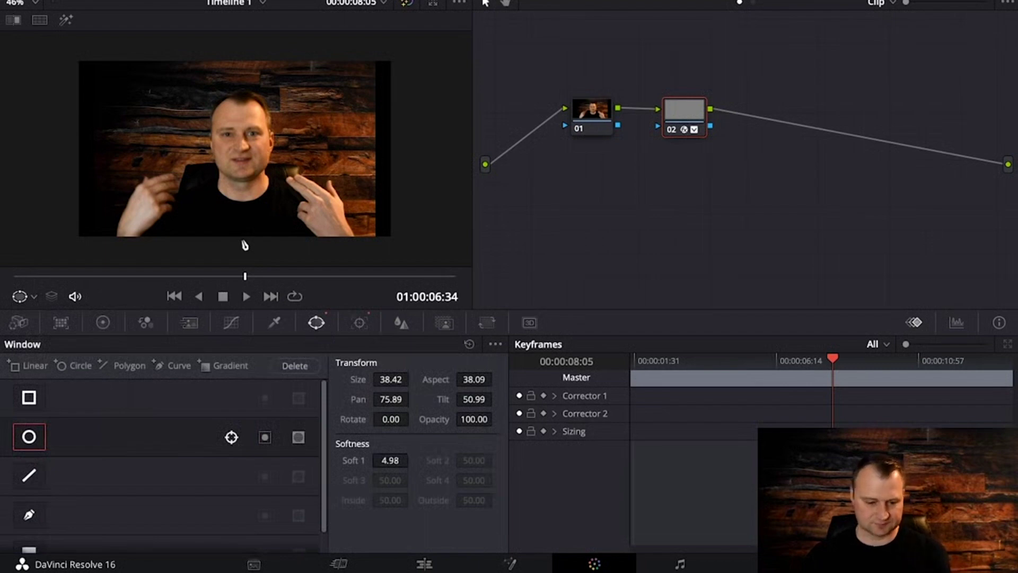
key("Right")
key("Right")
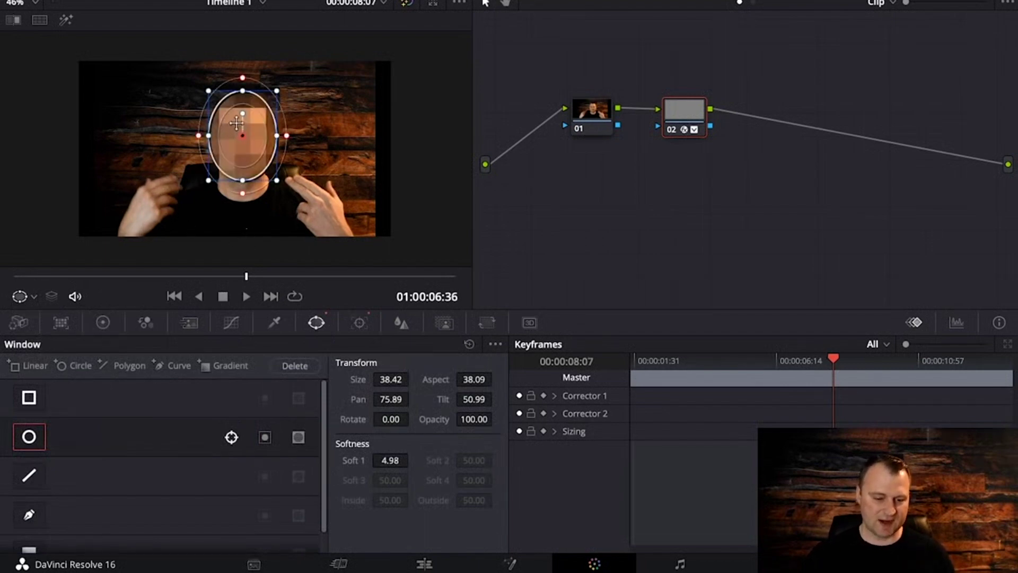
Review the Mosaic Blur settings and its entry in the effects library, and reopen the window tracker.
left_click(888, 1)
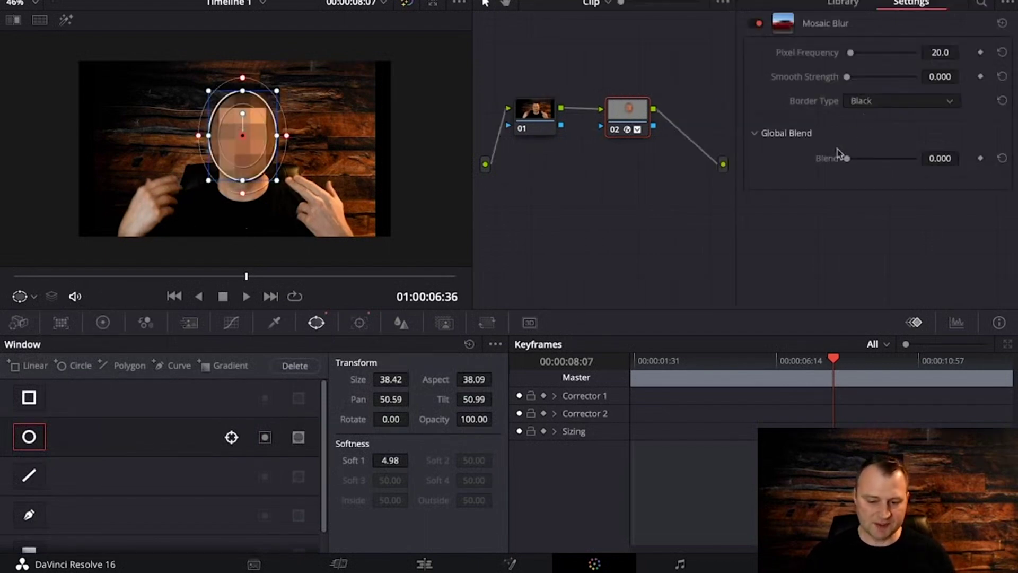
left_click(848, 4)
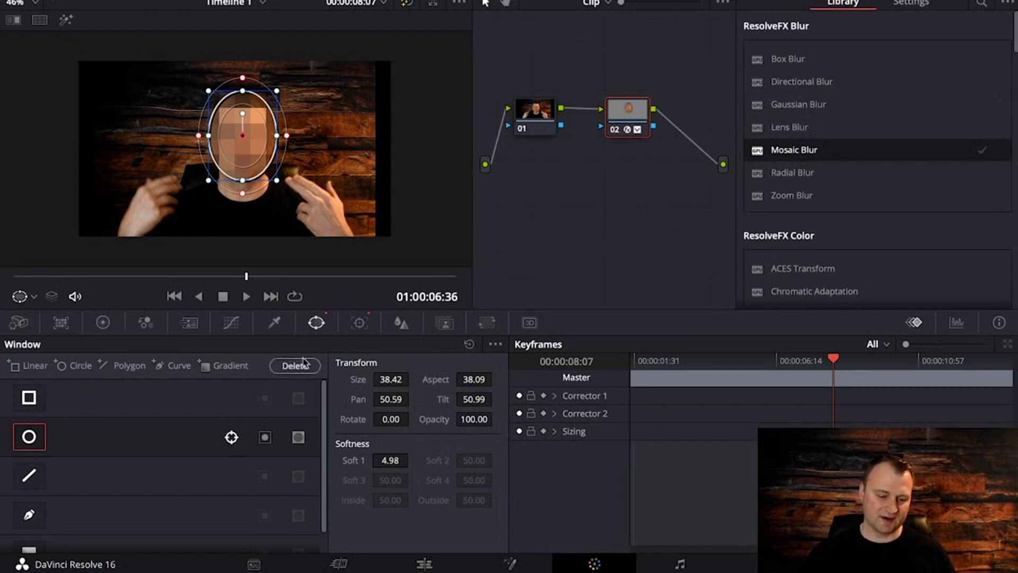
left_click(359, 323)
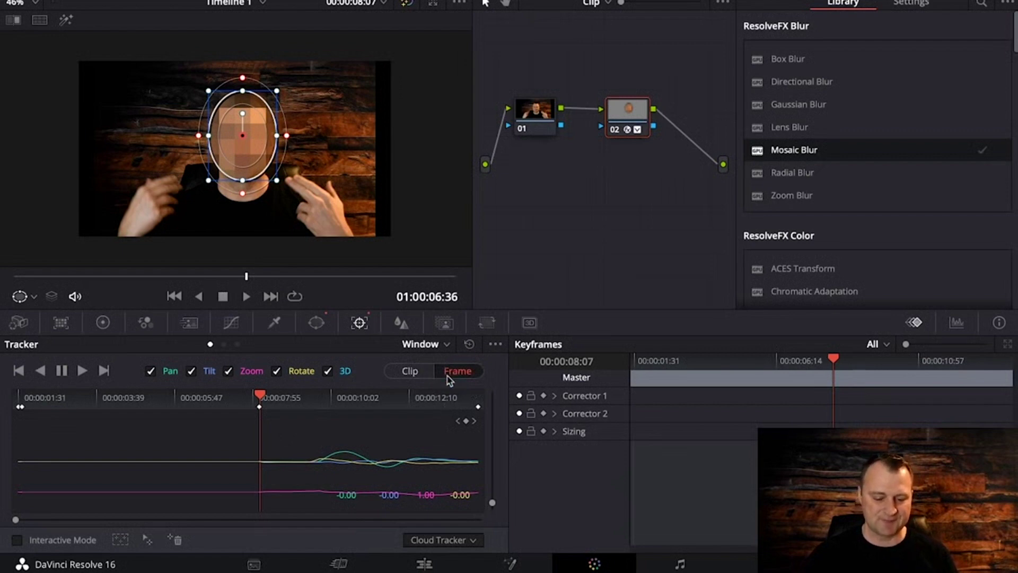
Step back to frame 01:00:06:34 and check where the oval window sits relative to the picture.
key("Left")
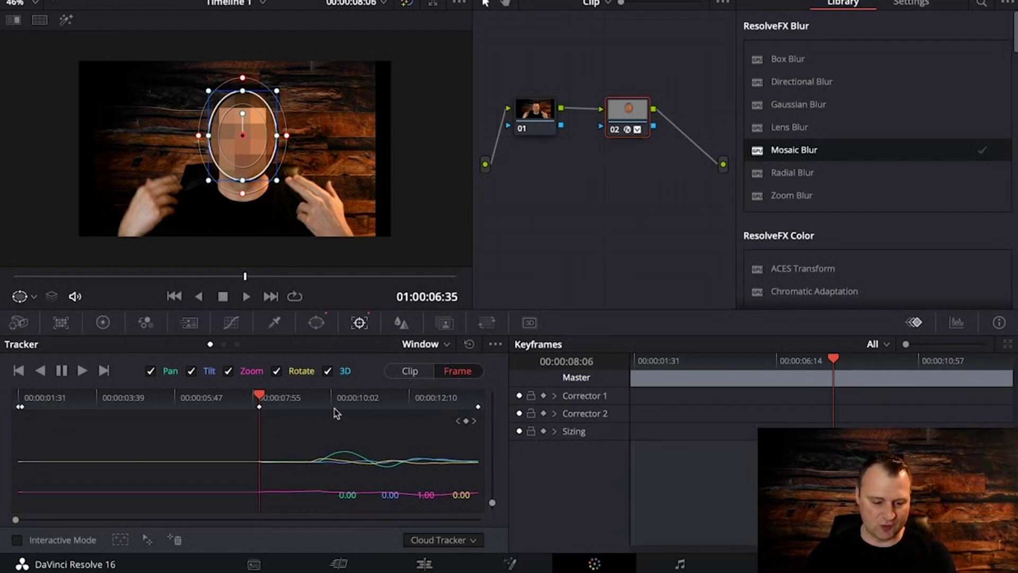
key("Left")
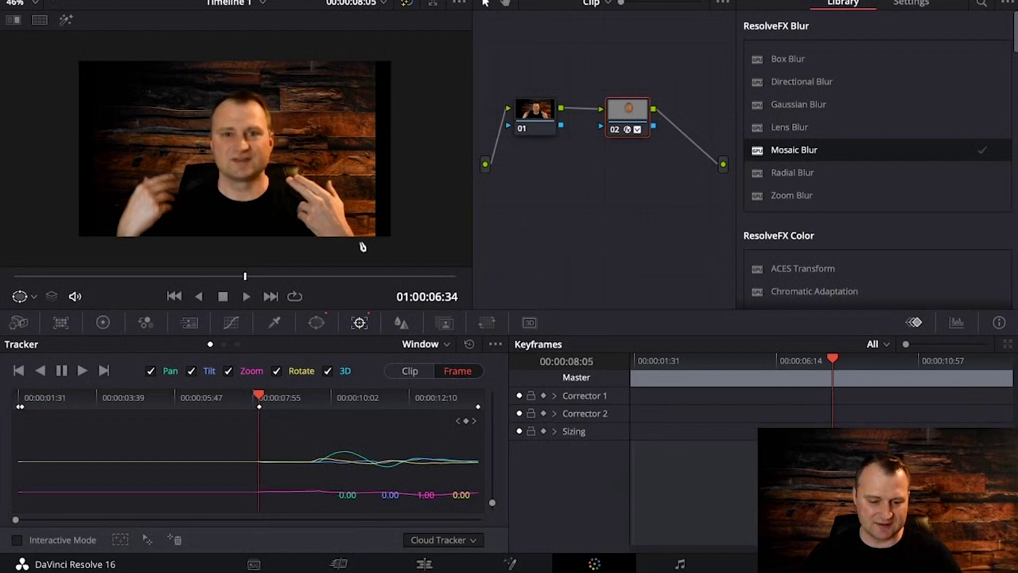
scroll(344, 215, "down", 3)
scroll(343, 215, "up", 1)
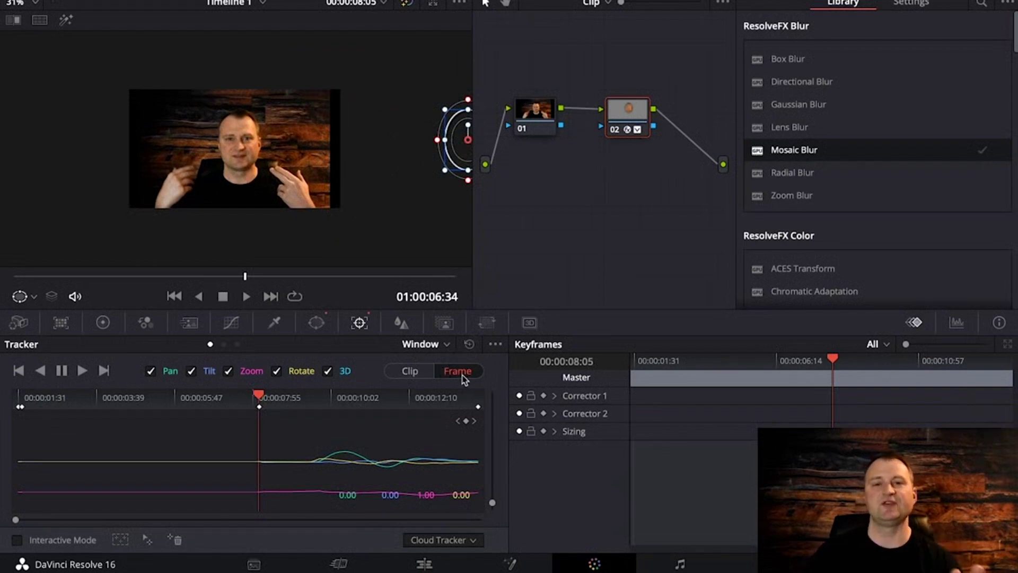
Compare the tracker's Clip and Frame modes, leave it on Frame, and go to the first frame of the clip.
left_click(411, 376)
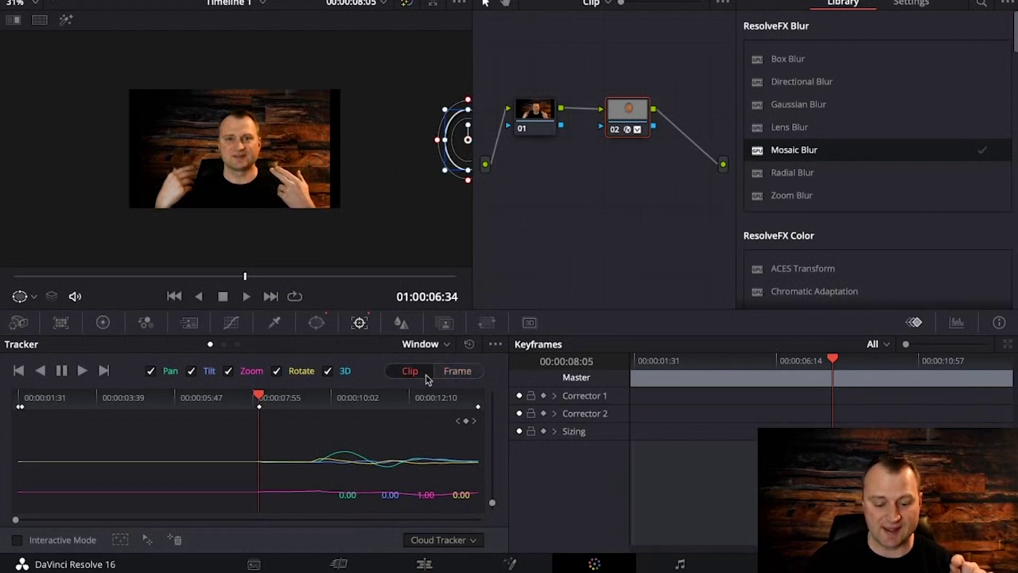
left_click(462, 376)
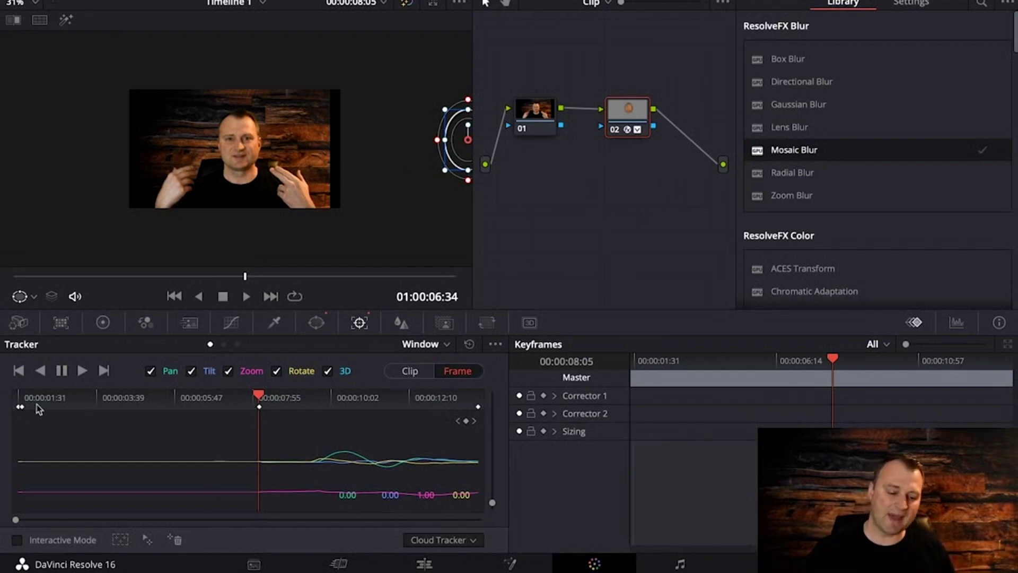
left_click(19, 399)
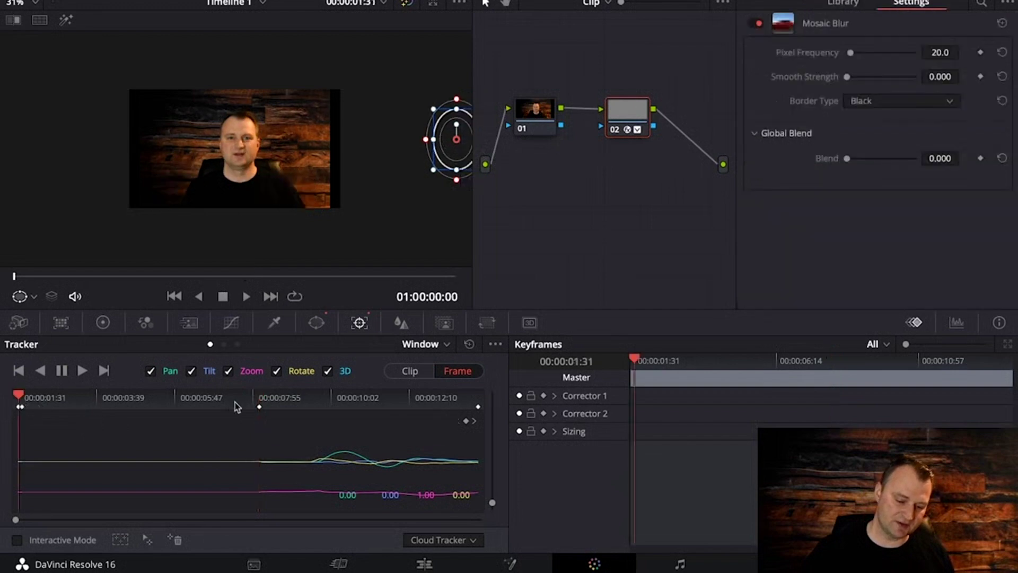